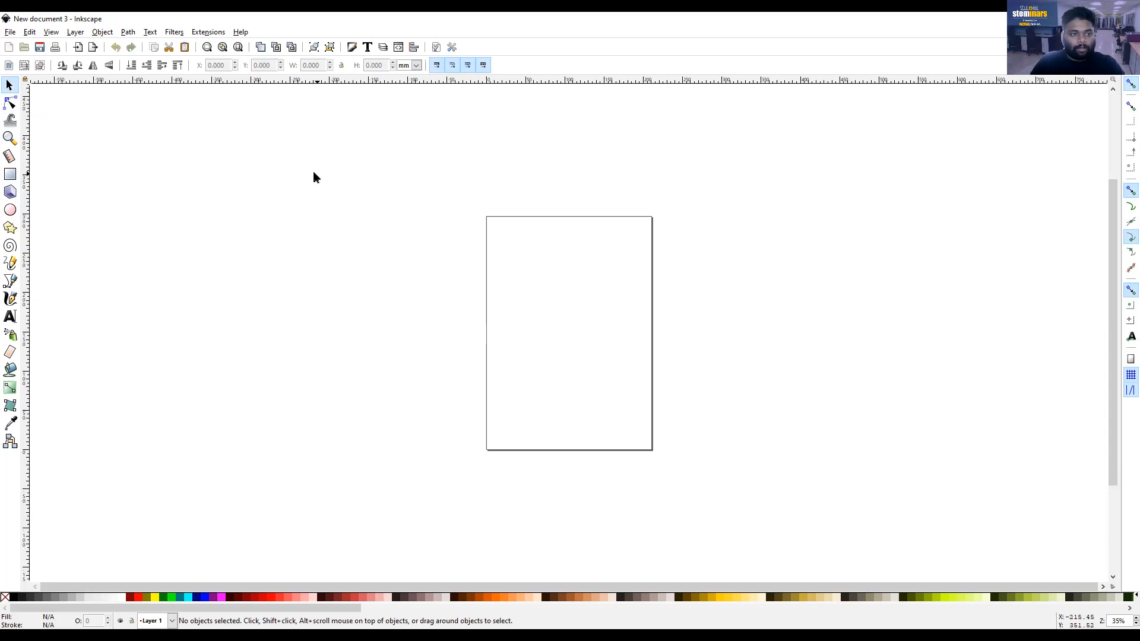
# Set a custom page size of 6 in wide by 8 in high in the document properties
pyautogui.click(11, 32)
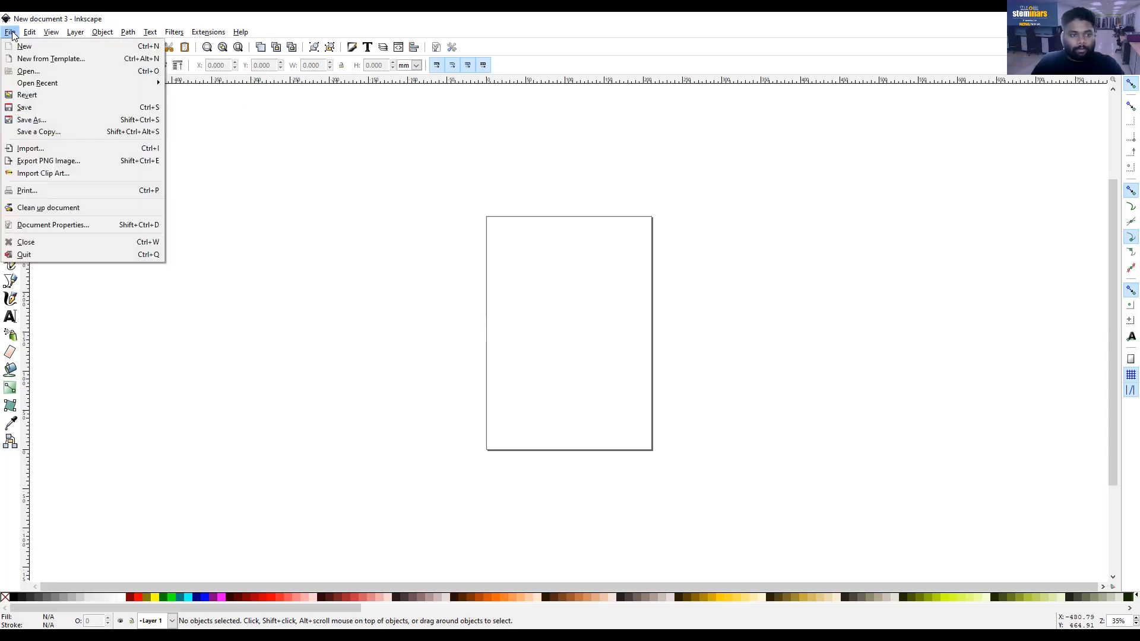
pyautogui.click(58, 224)
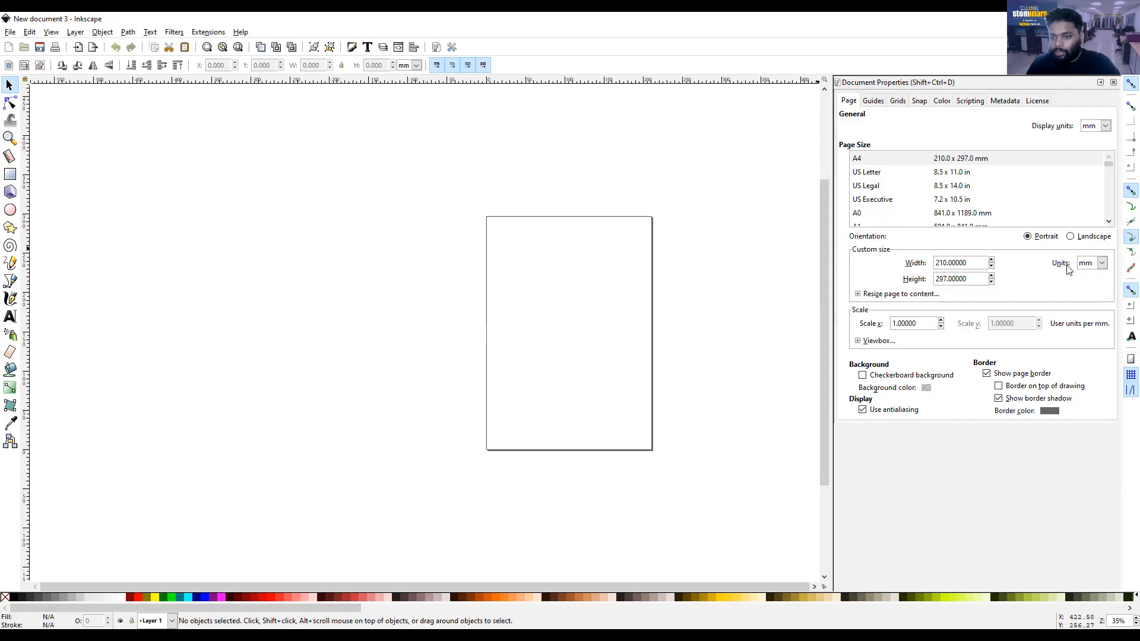
pyautogui.click(1103, 263)
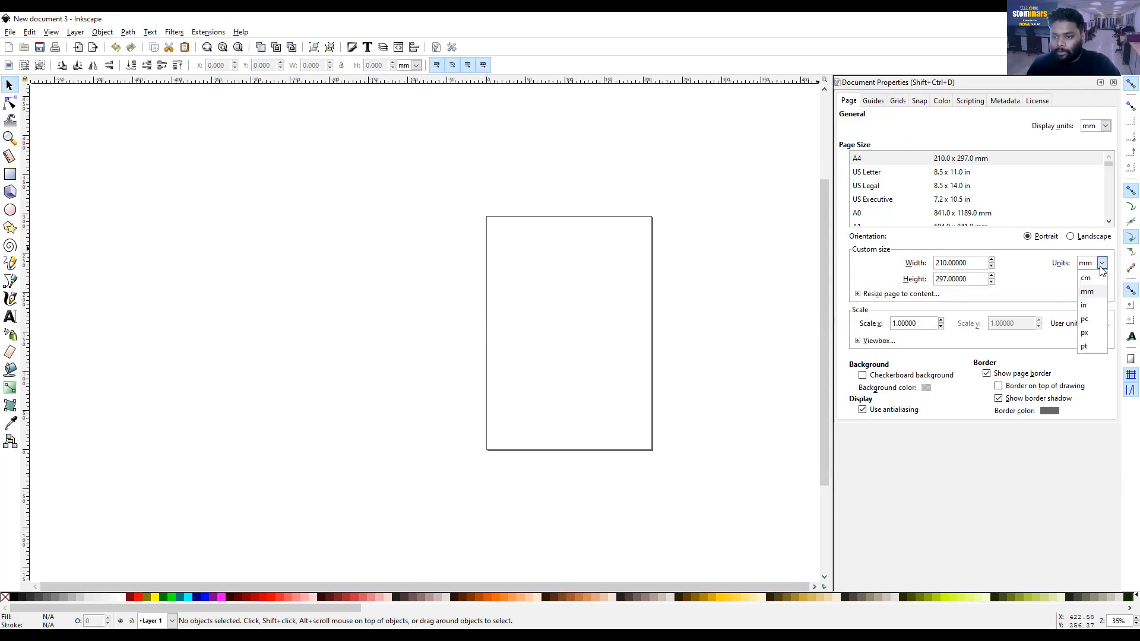
pyautogui.click(1090, 305)
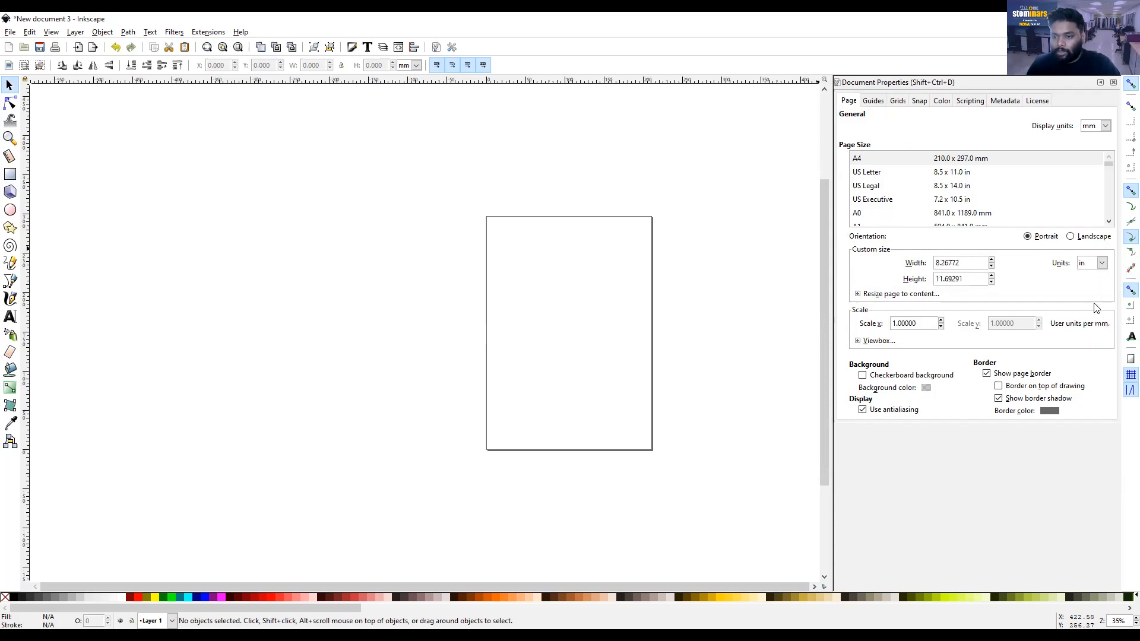
pyautogui.tripleClick(972, 264)
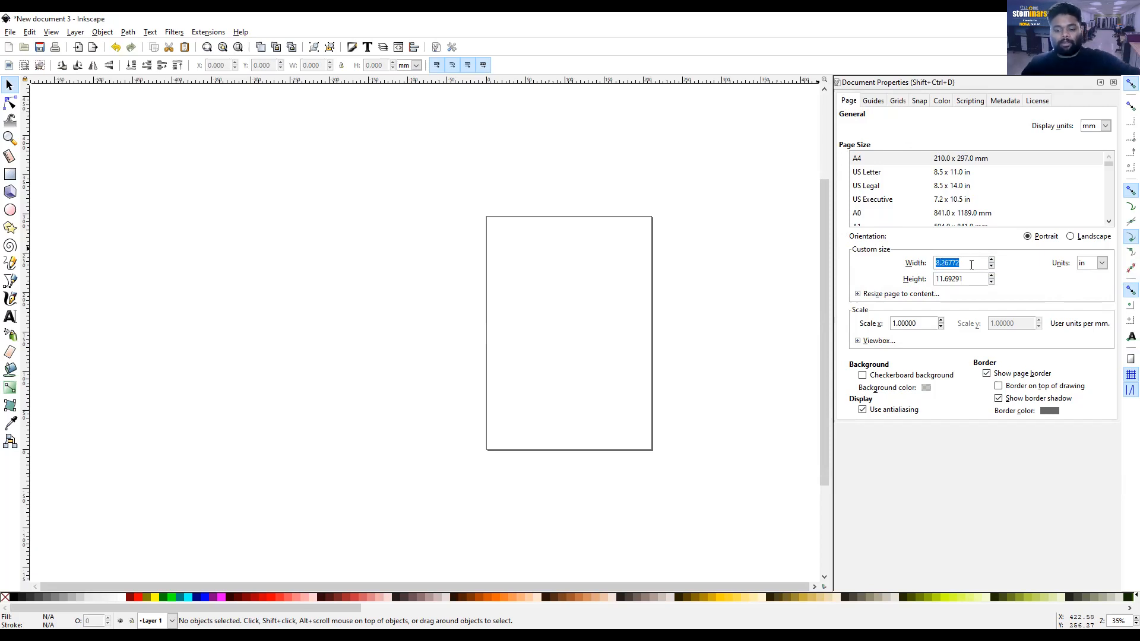
pyautogui.write('6')
pyautogui.press('Tab')
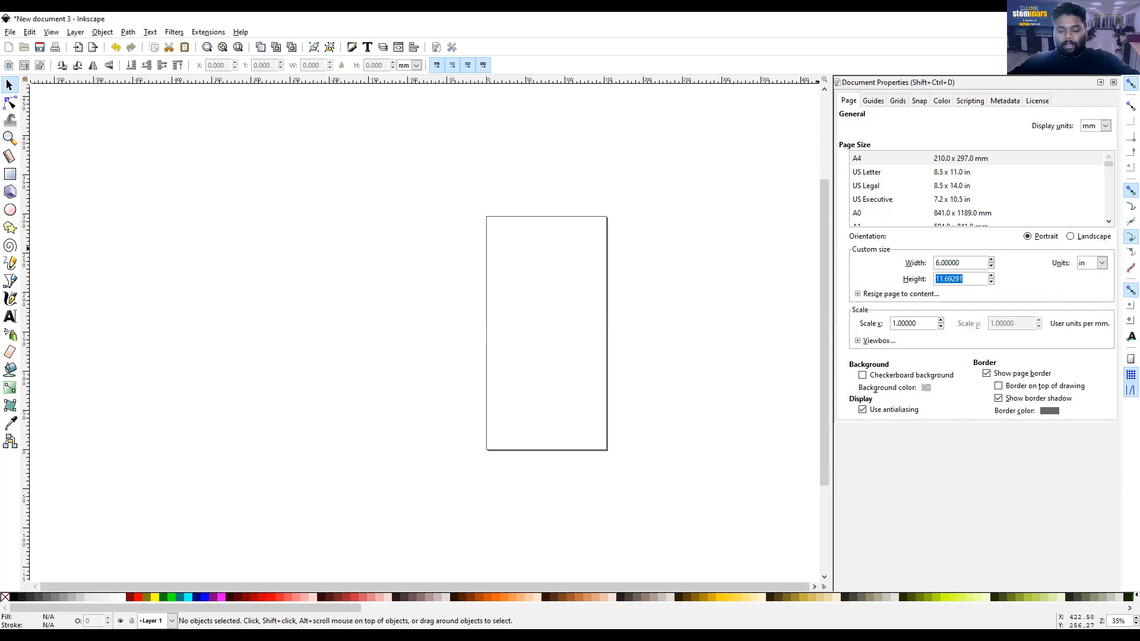
pyautogui.write('8')
pyautogui.press('Tab')
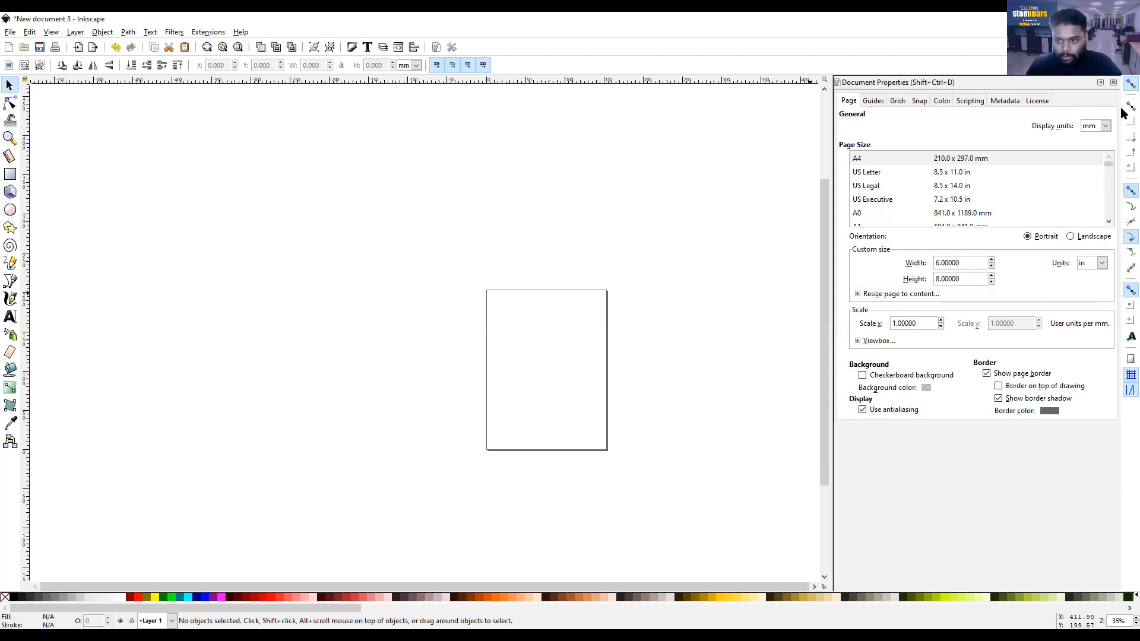
pyautogui.click(1114, 84)
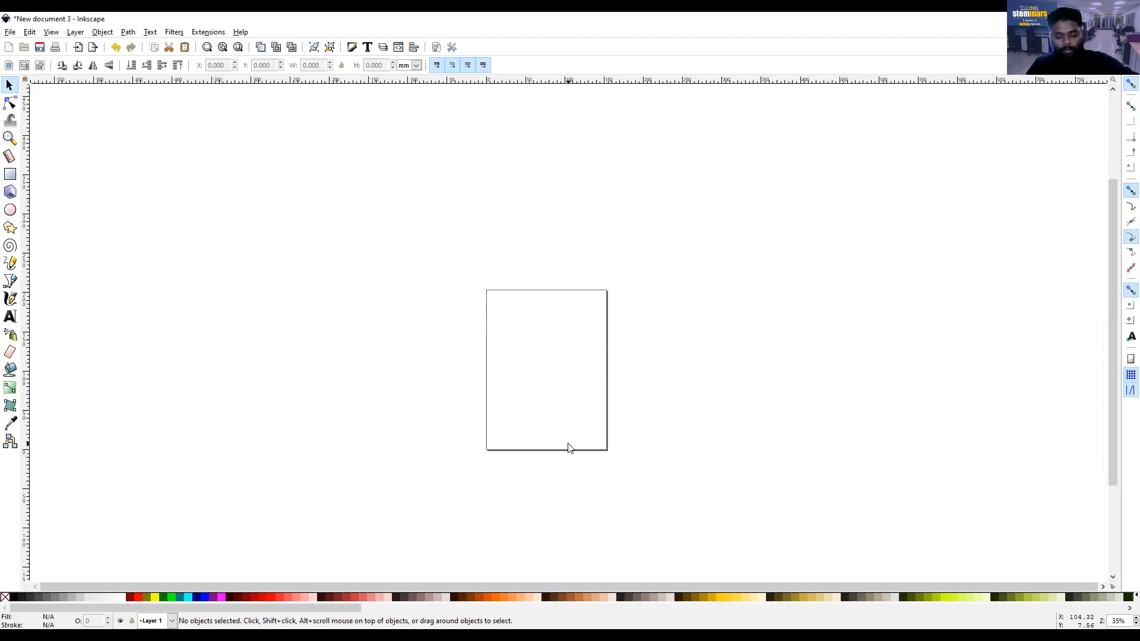
pyautogui.scroll(3, 586, 442)
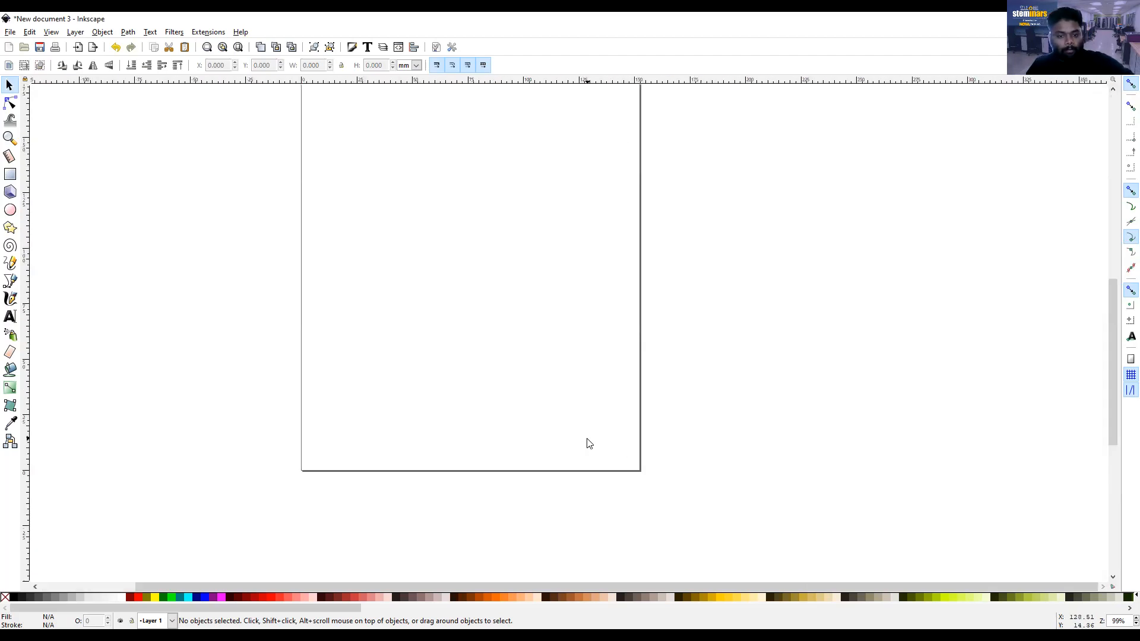
pyautogui.moveTo(584, 361); pyautogui.dragTo(622, 444)
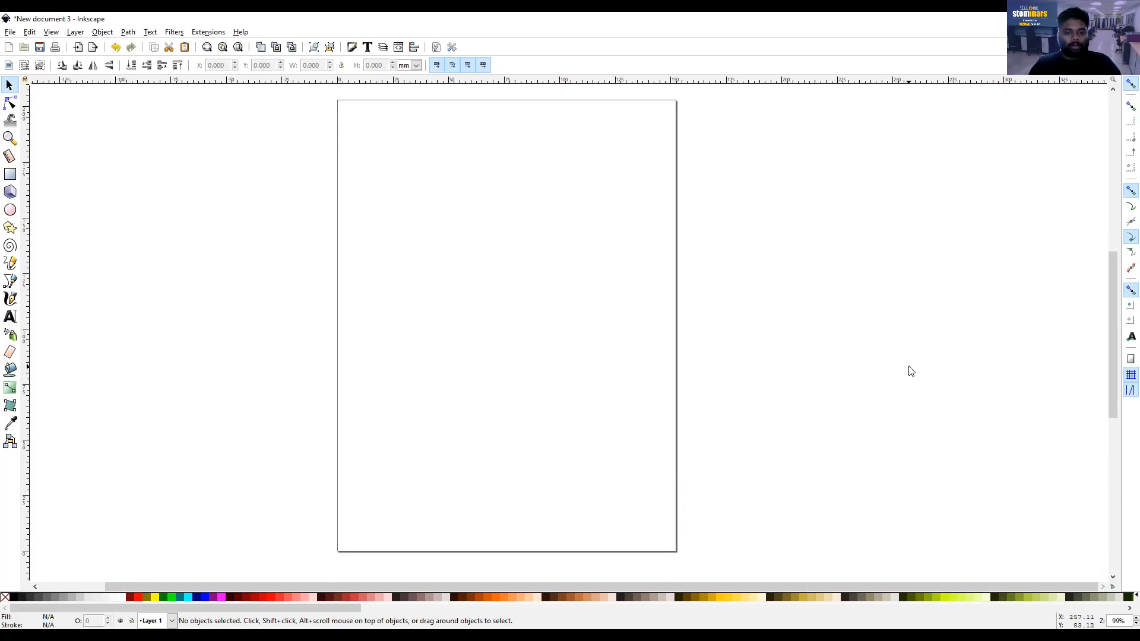
pyautogui.click(51, 34)
pyautogui.moveTo(57, 45)
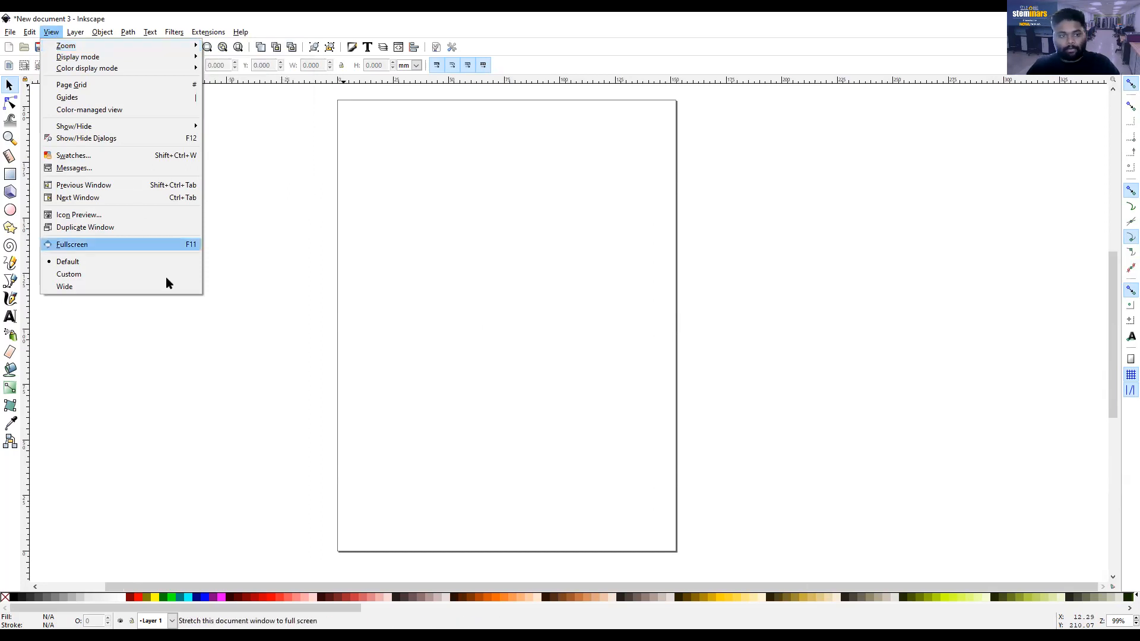
pyautogui.click(263, 339)
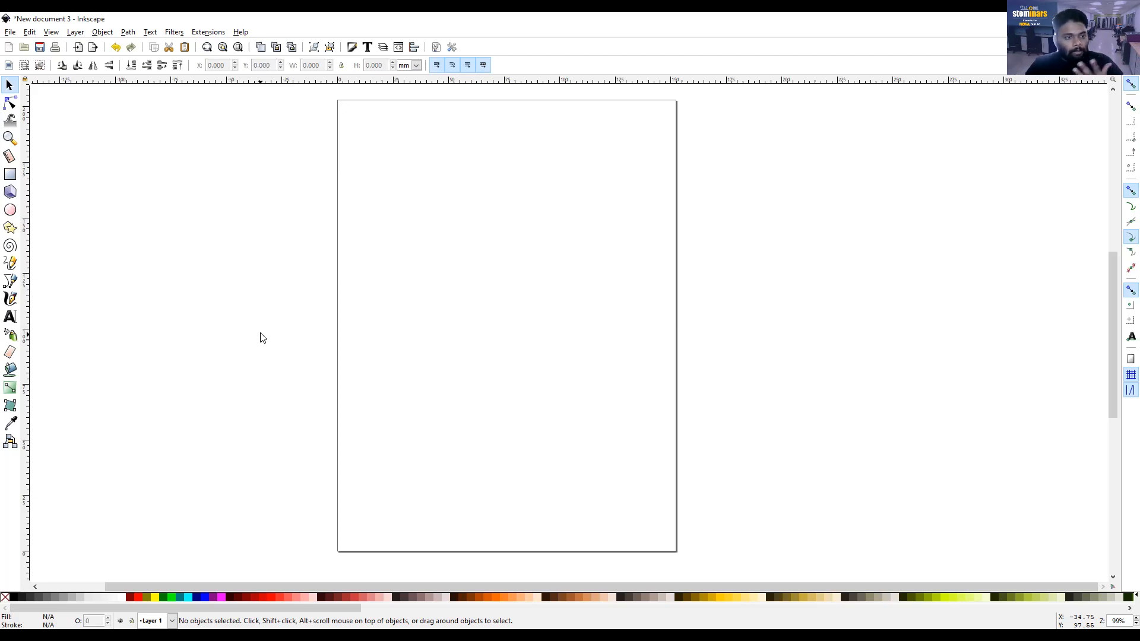
# Draw a straight diagonal line and a freehand S-shaped curve on the page, and undo both
pyautogui.click(11, 265)
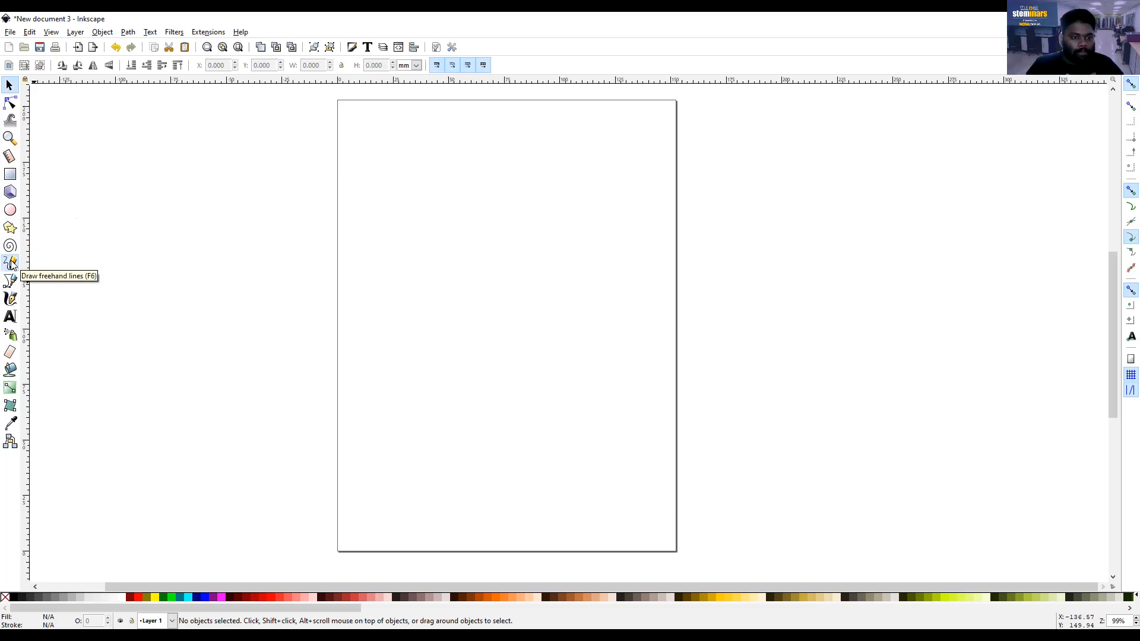
pyautogui.click(517, 277)
pyautogui.moveTo(570, 242)
pyautogui.mouseDown()
pyautogui.moveTo(537, 272)
pyautogui.moveTo(592, 326)
pyautogui.moveTo(555, 361)
pyautogui.moveTo(529, 362)
pyautogui.mouseUp()
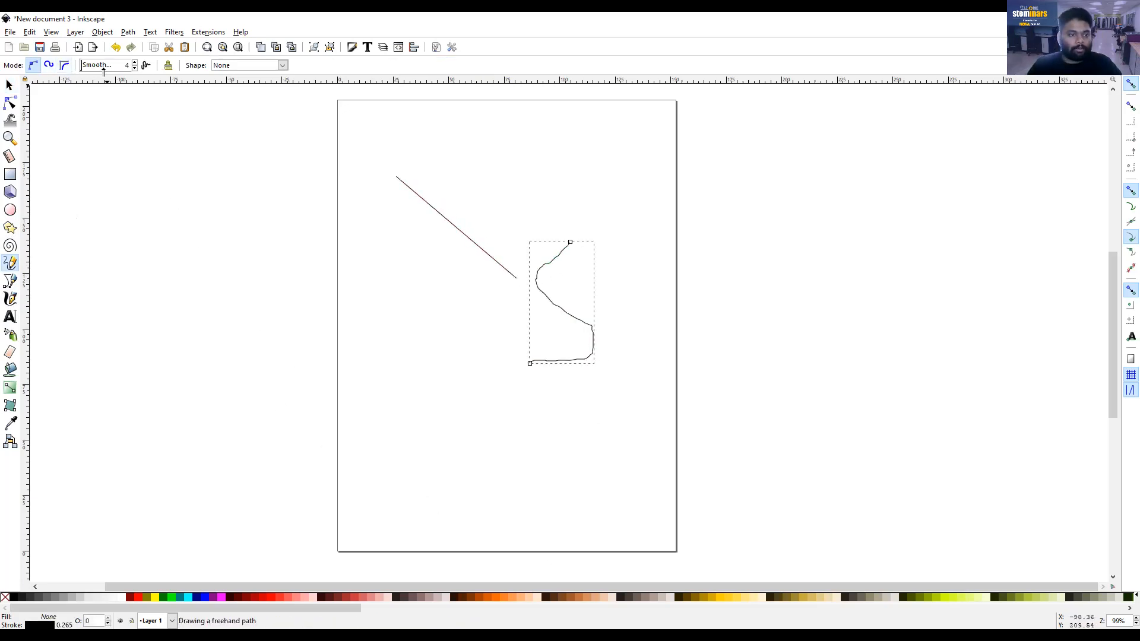
pyautogui.click(117, 50)
pyautogui.click(117, 51)
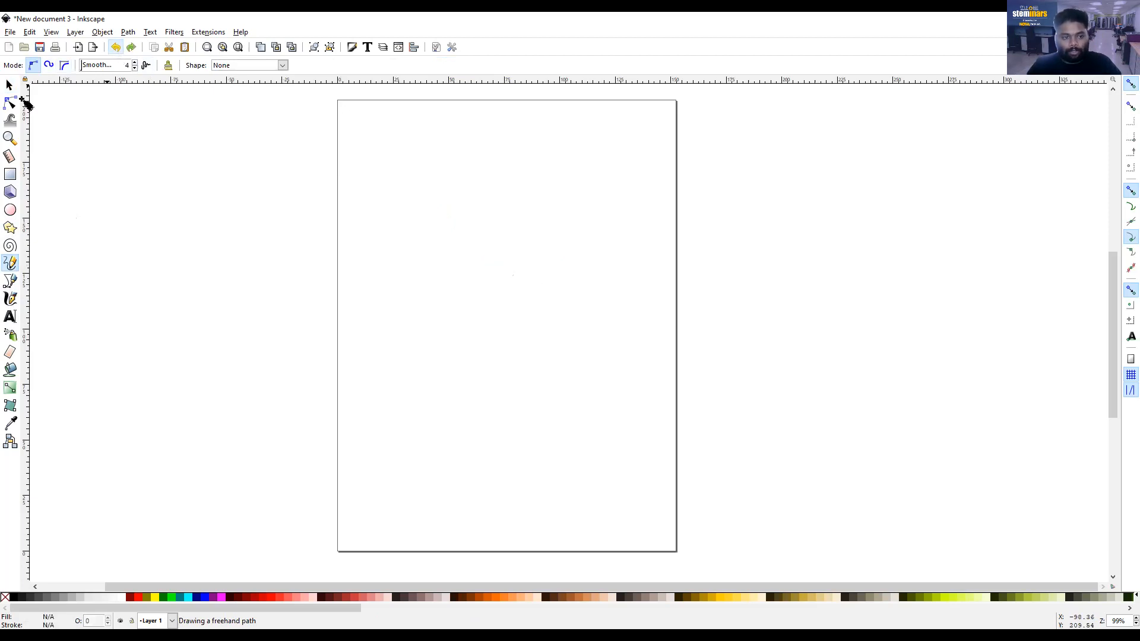
# Draw a rectangle about 48 by 46 mm in the page's upper left area and undo it
pyautogui.click(10, 174)
pyautogui.moveTo(367, 180); pyautogui.dragTo(473, 283)
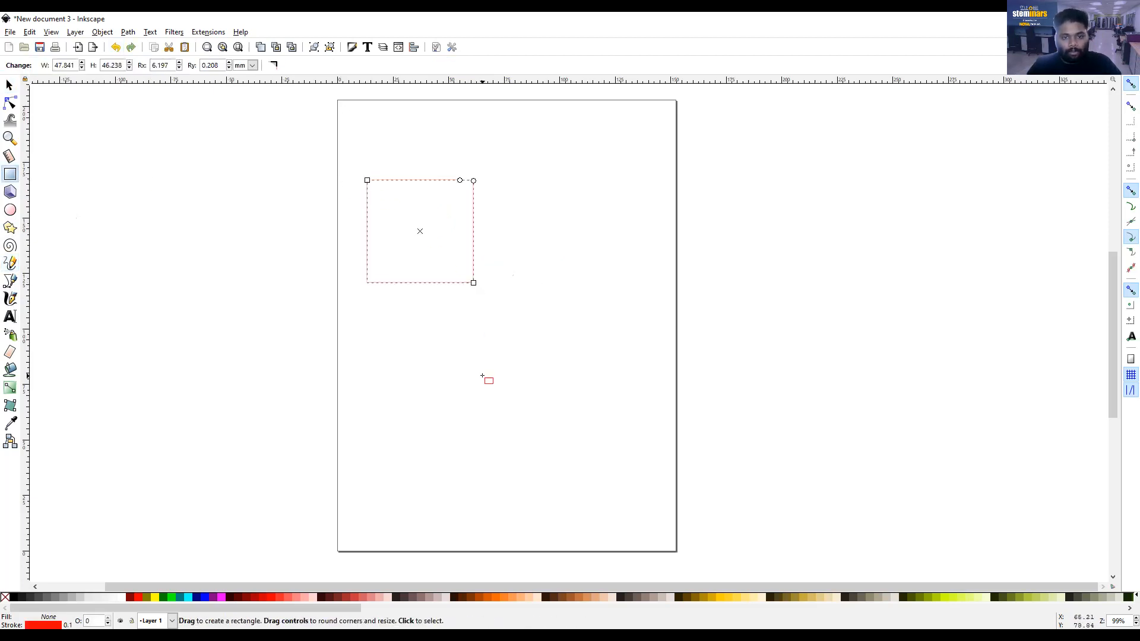
pyautogui.click(116, 49)
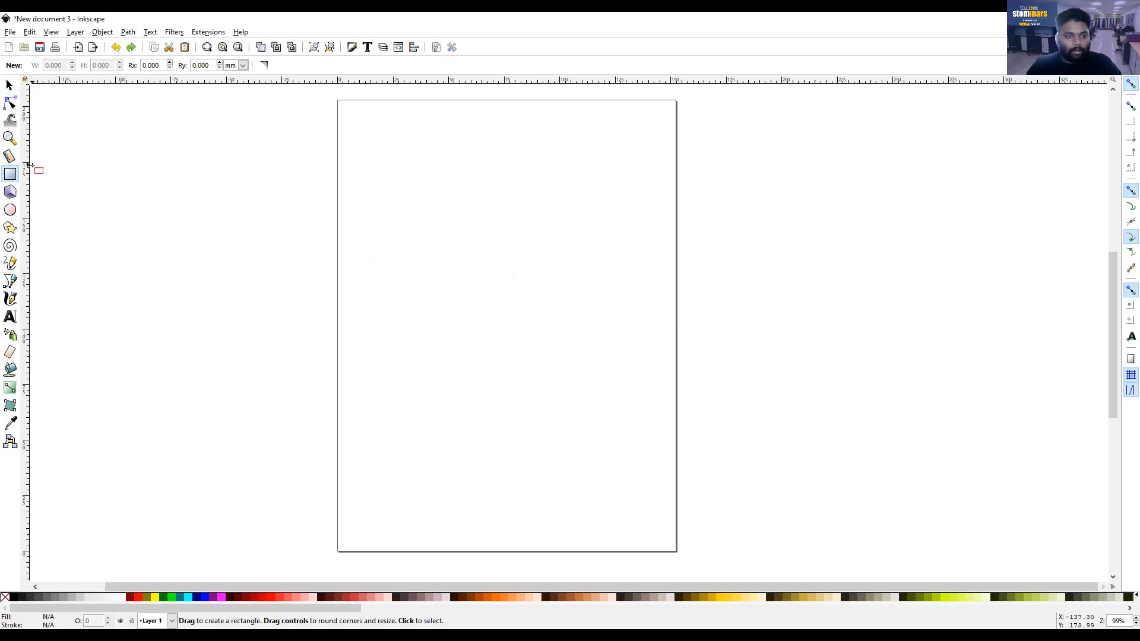
# Draw an ellipse with radii of about 30 and 27 mm on the page and undo it
pyautogui.click(10, 210)
pyautogui.moveTo(387, 199); pyautogui.dragTo(520, 316)
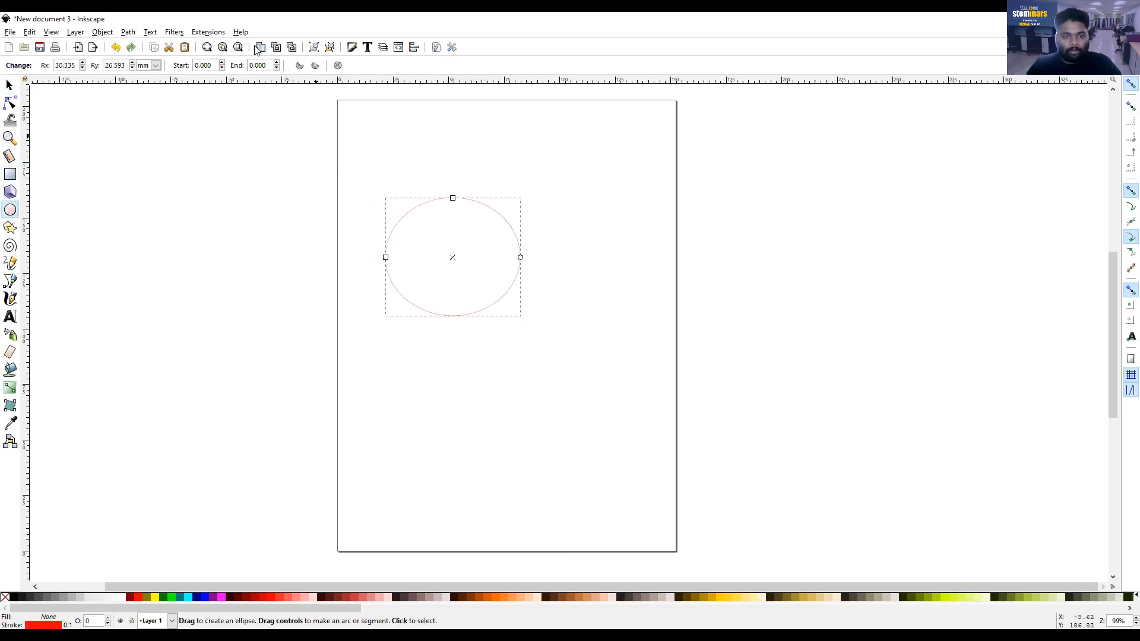
pyautogui.click(116, 48)
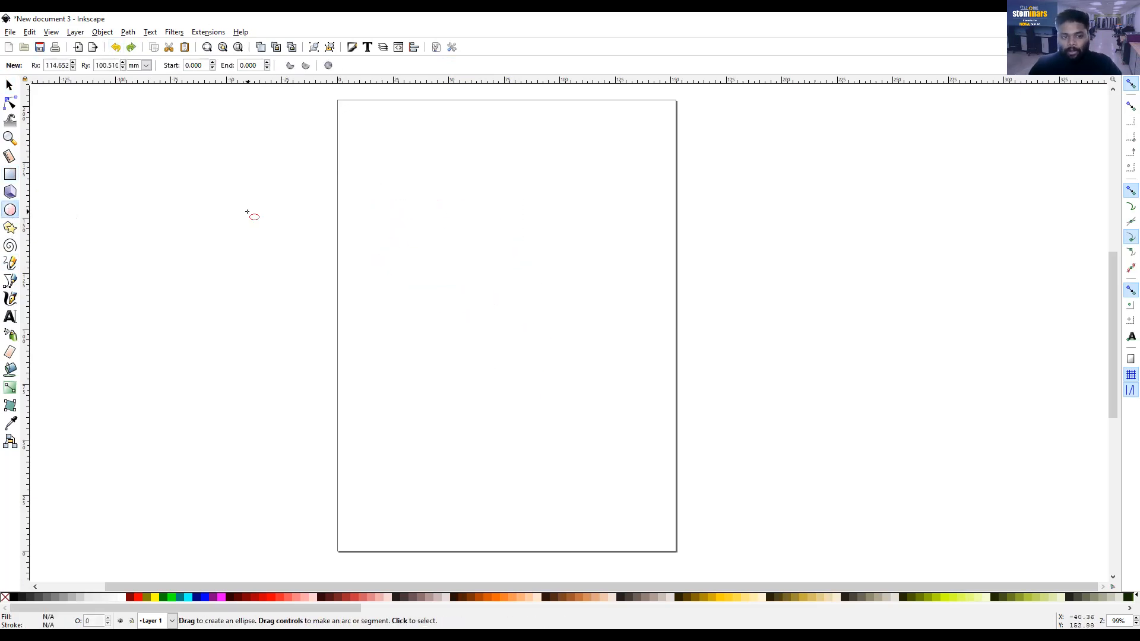
pyautogui.click(10, 87)
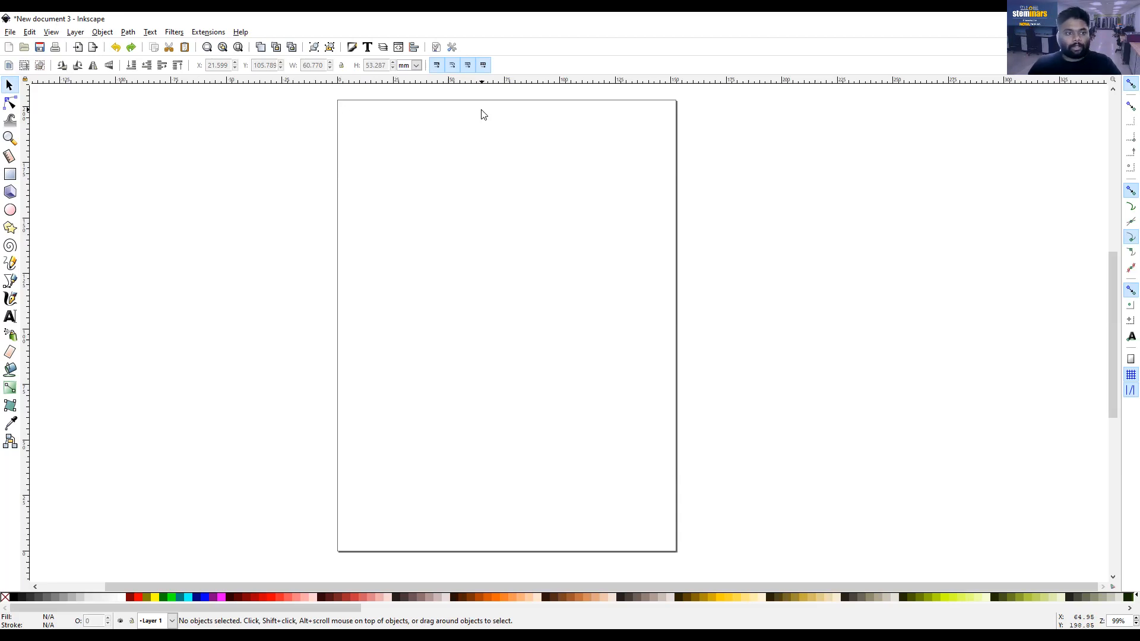
# Import the 645px-Love_Heart_SVG.svg image from Downloads as embedded, with its DPI taken from the file
pyautogui.click(10, 32)
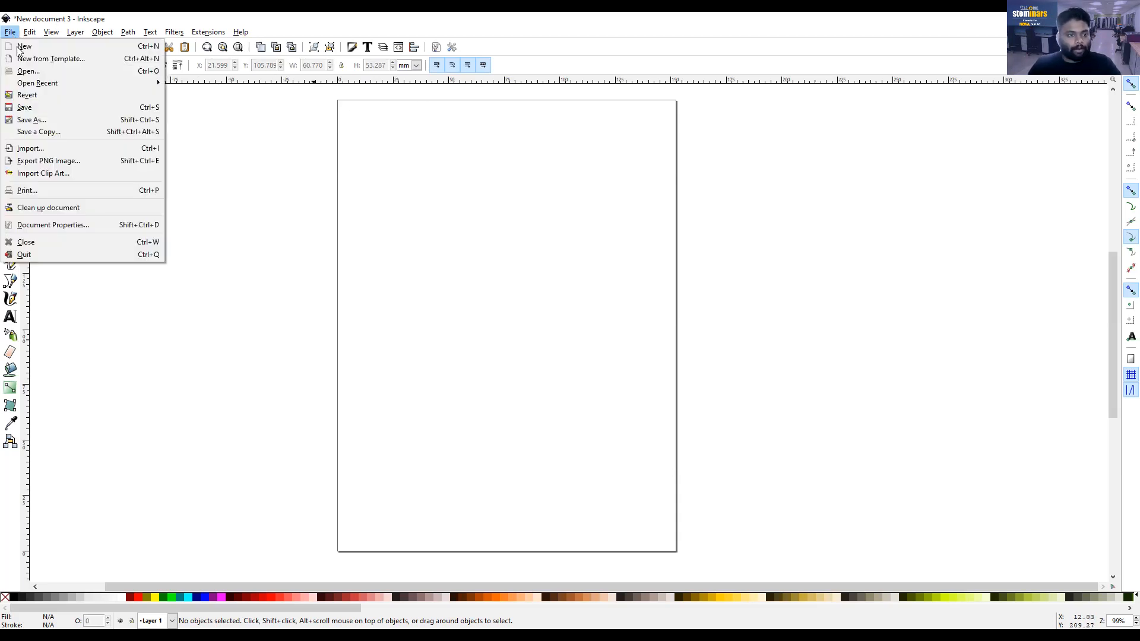
pyautogui.click(34, 155)
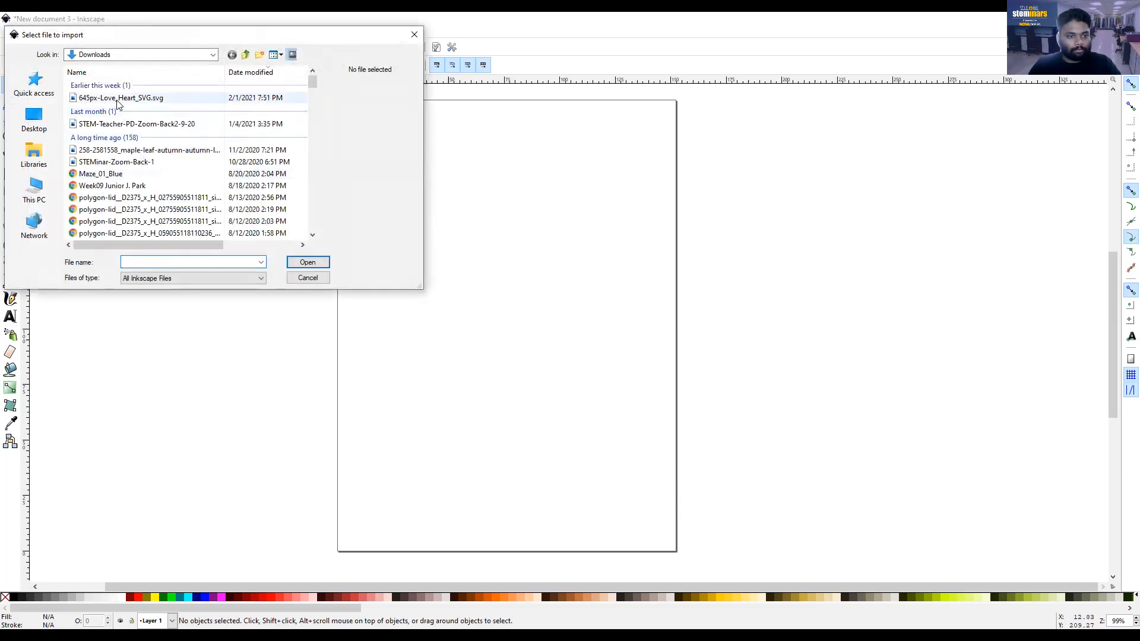
pyautogui.click(118, 101)
pyautogui.click(307, 262)
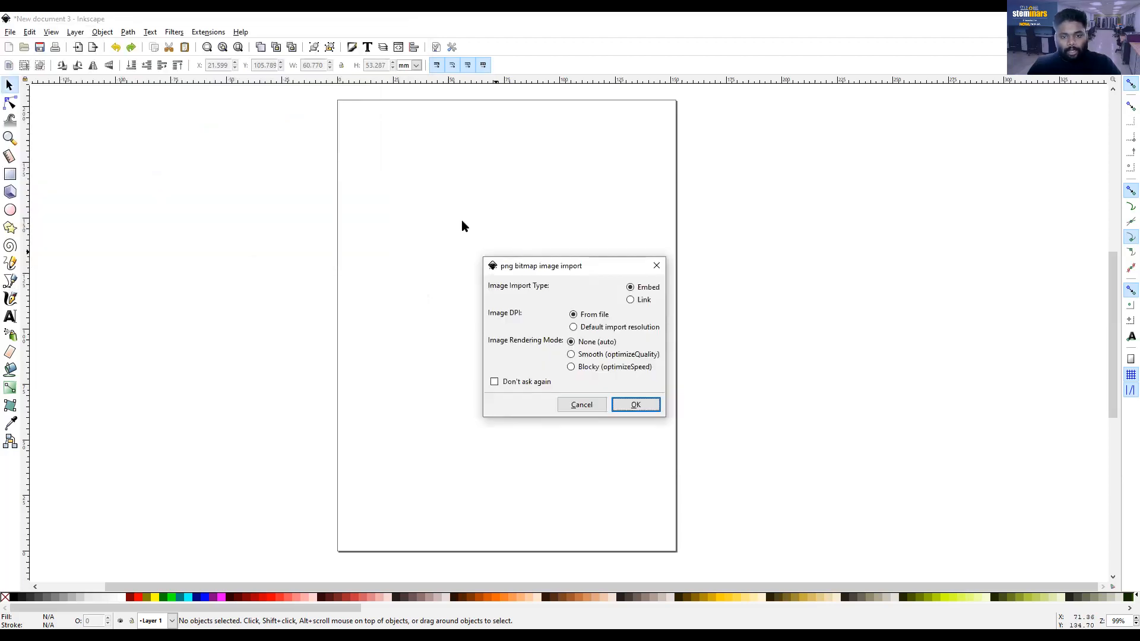
pyautogui.click(641, 407)
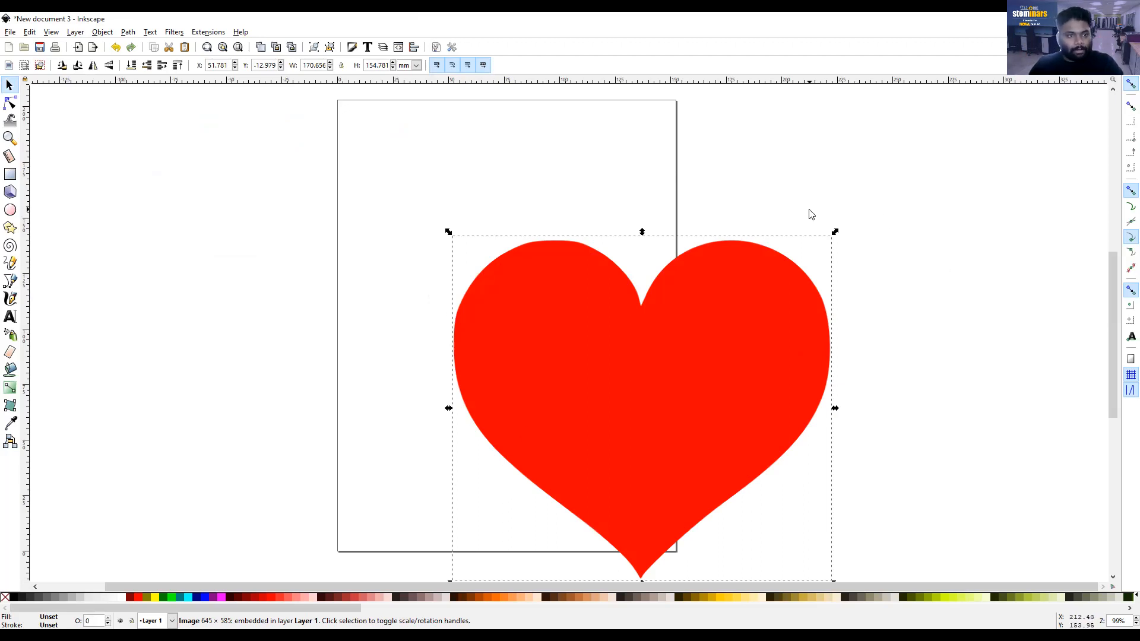
# Trace the red heart bitmap into a path using a single-scan brightness cutoff with threshold 0.450
pyautogui.click(134, 33)
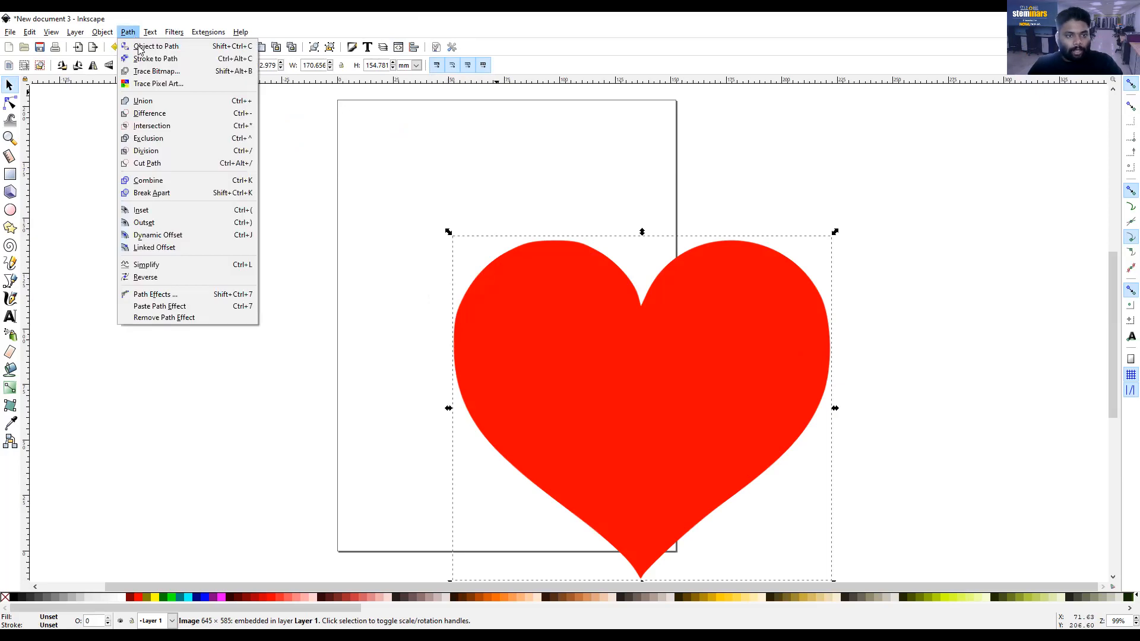
pyautogui.click(150, 74)
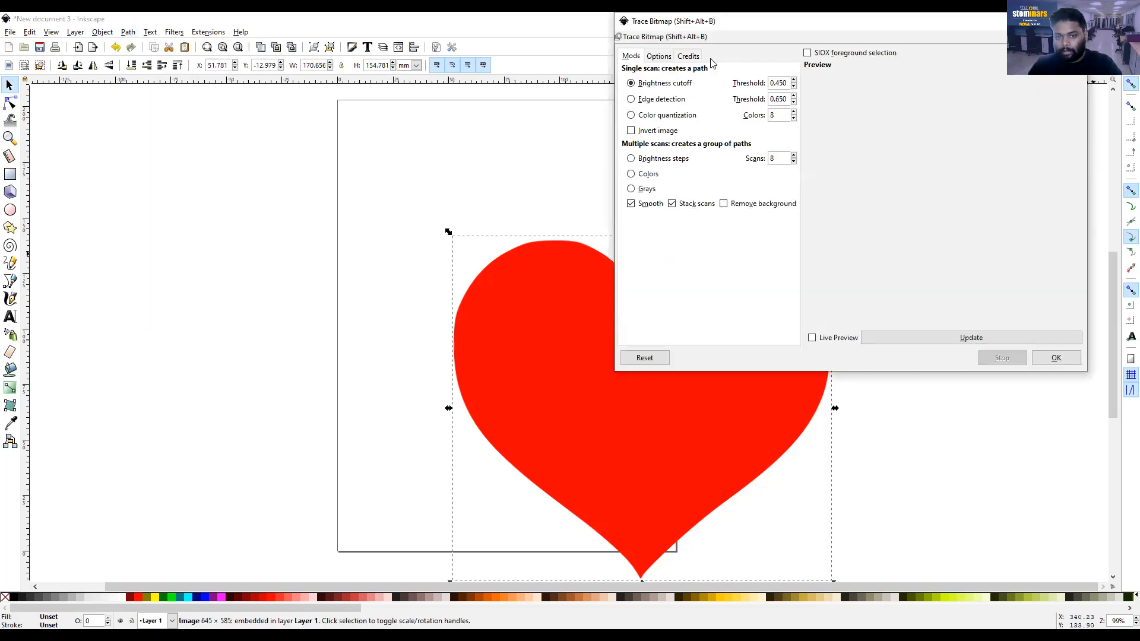
pyautogui.click(1055, 359)
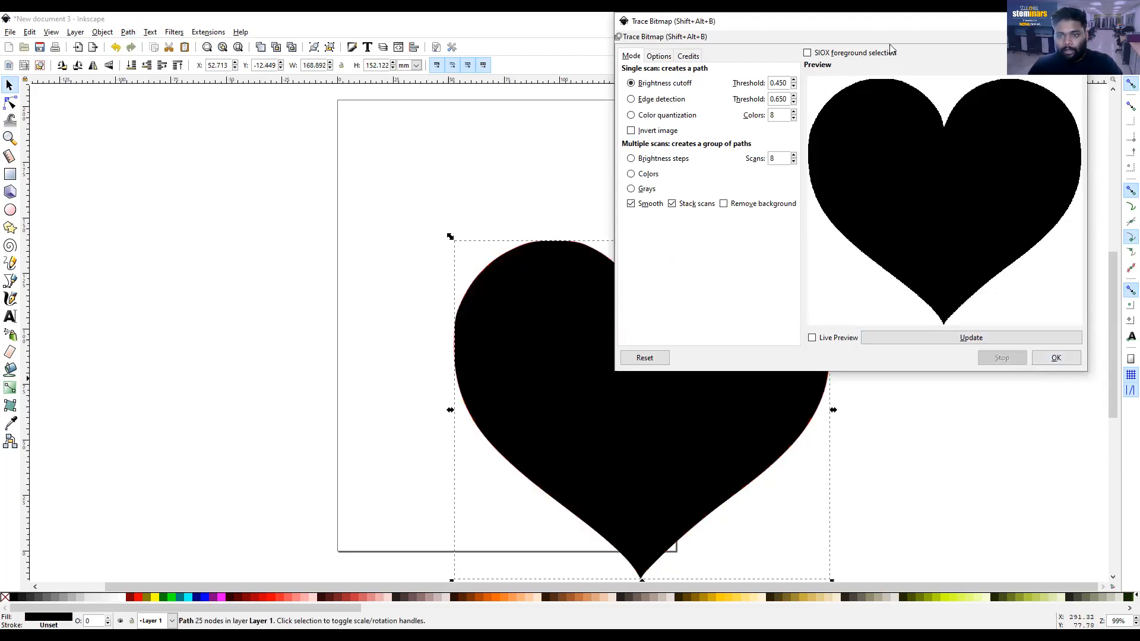
pyautogui.moveTo(893, 36)
pyautogui.mouseDown()
pyautogui.moveTo(846, 92)
pyautogui.moveTo(879, 38)
pyautogui.moveTo(776, 109)
pyautogui.mouseUp()
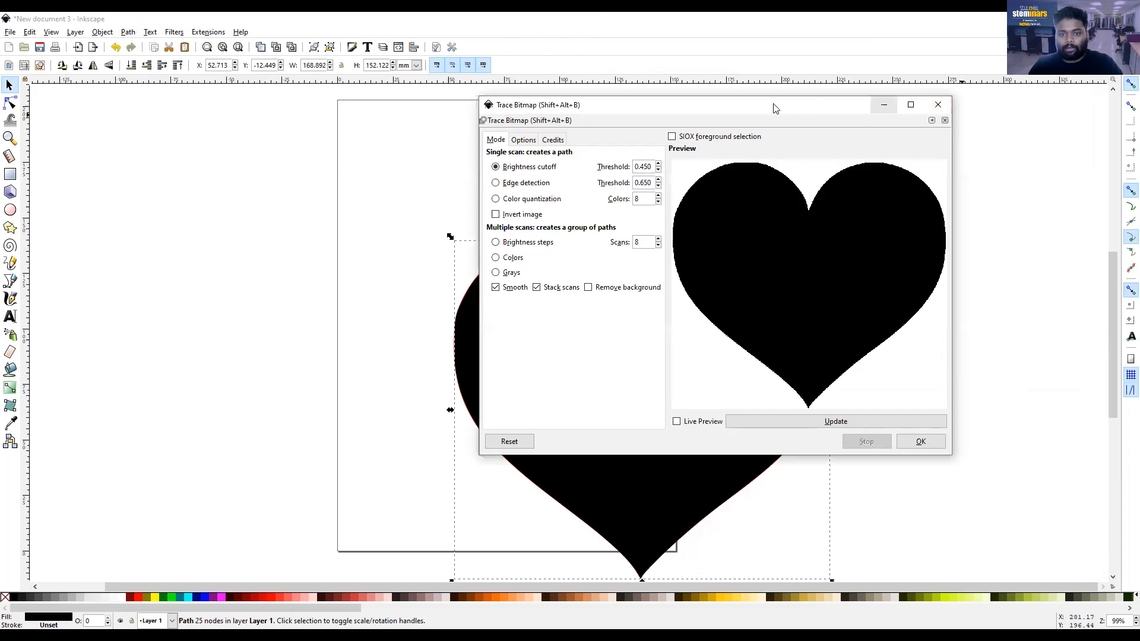
pyautogui.click(936, 104)
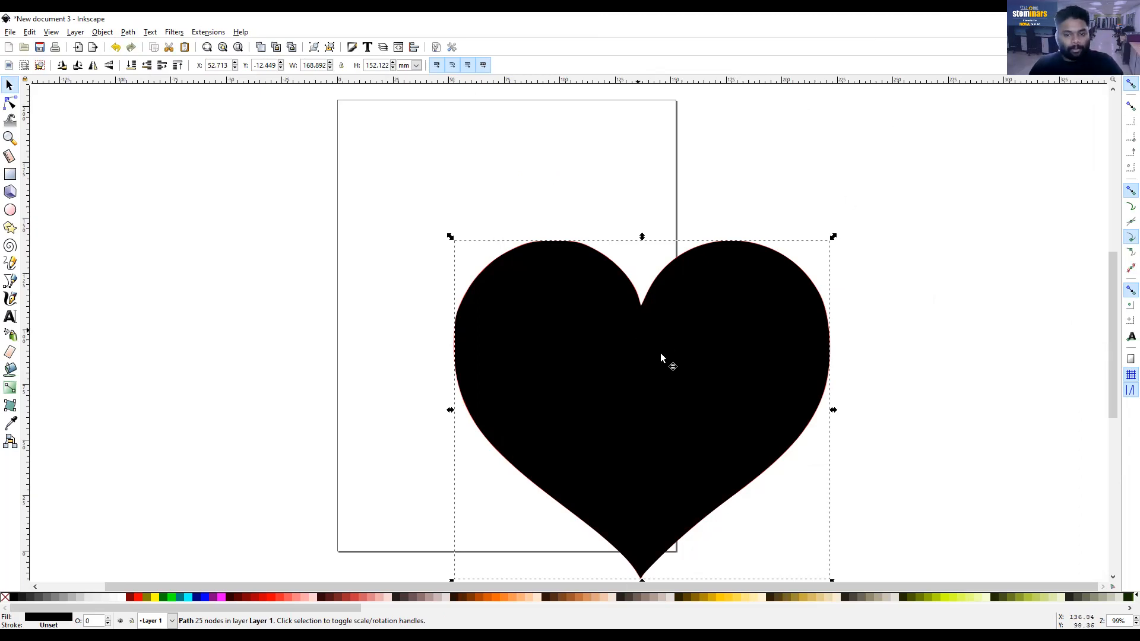
# Move the traced black heart up and left off the original, and delete the red bitmap heart
pyautogui.moveTo(656, 369); pyautogui.dragTo(534, 222)
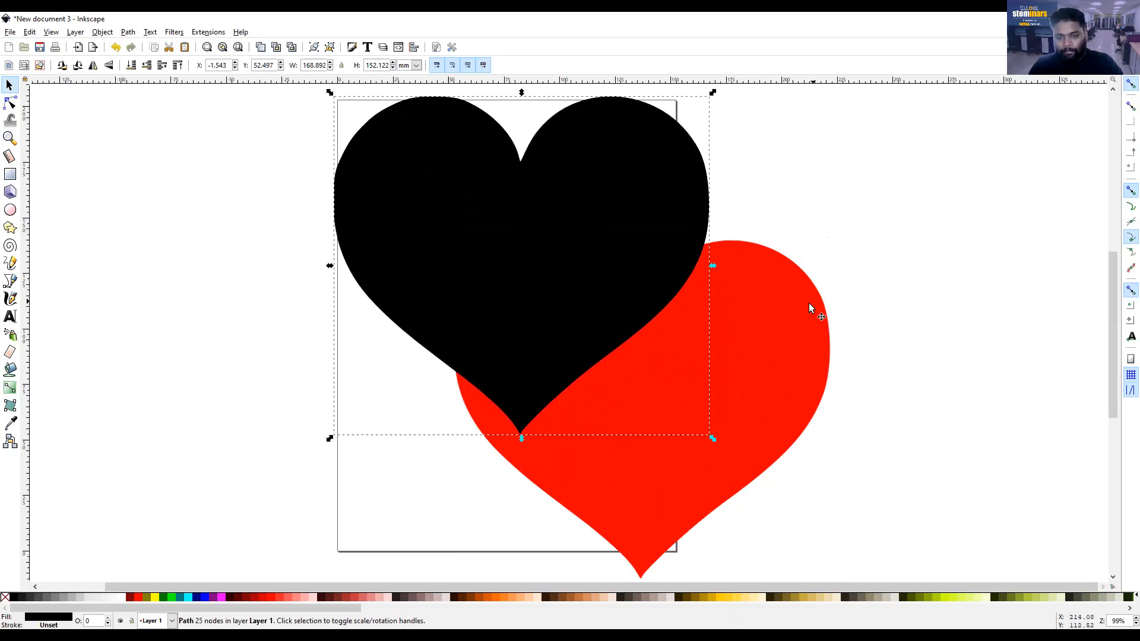
pyautogui.click(795, 339)
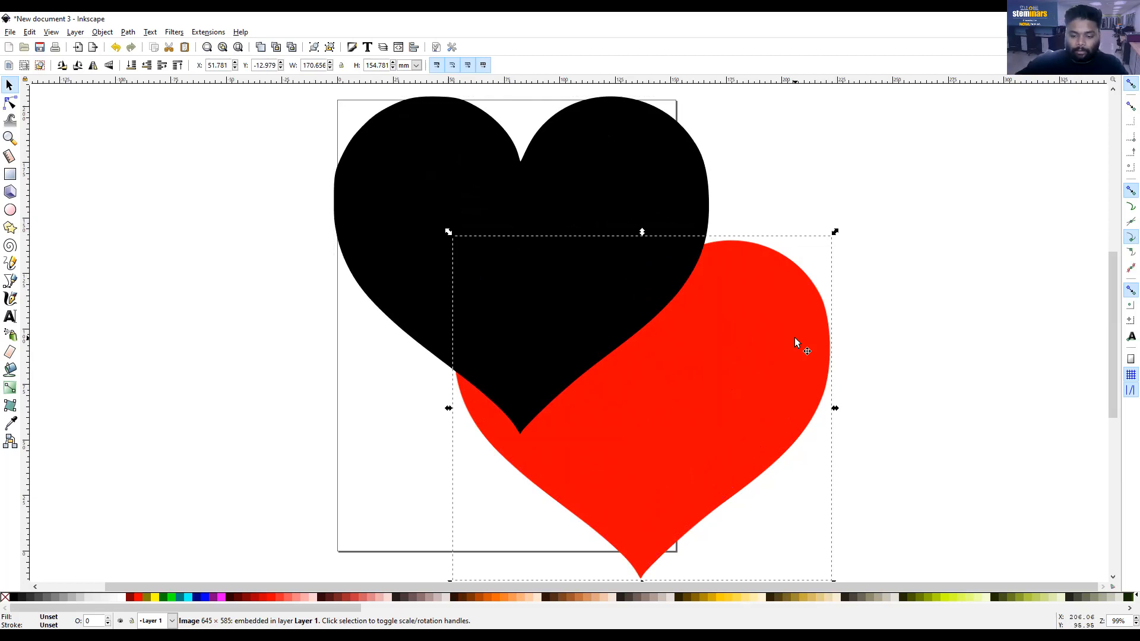
pyautogui.press('Delete')
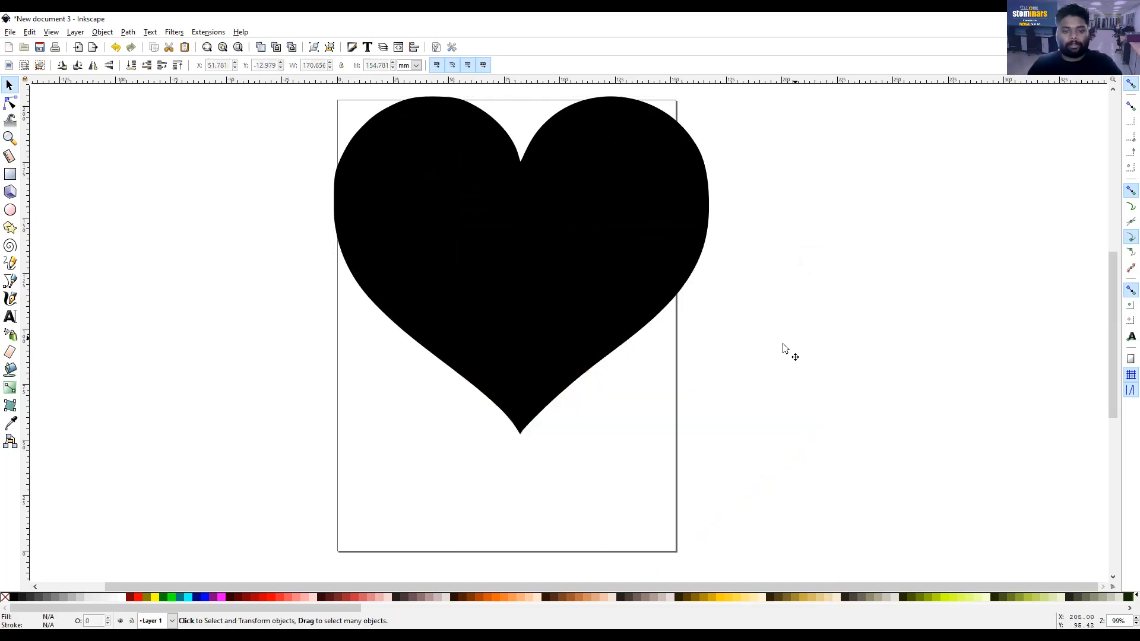
# Scale the black heart down to about 107 by 104 mm and position it horizontally centred in the page's upper half
pyautogui.moveTo(606, 284); pyautogui.dragTo(596, 354)
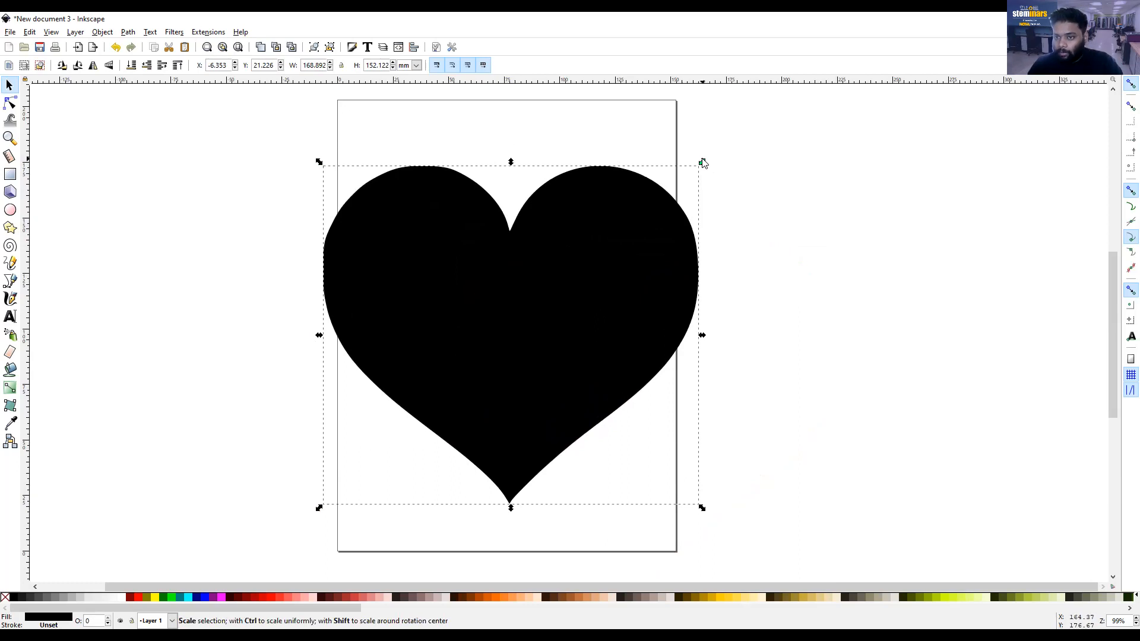
pyautogui.moveTo(703, 162); pyautogui.dragTo(564, 267)
pyautogui.moveTo(506, 340); pyautogui.dragTo(590, 231)
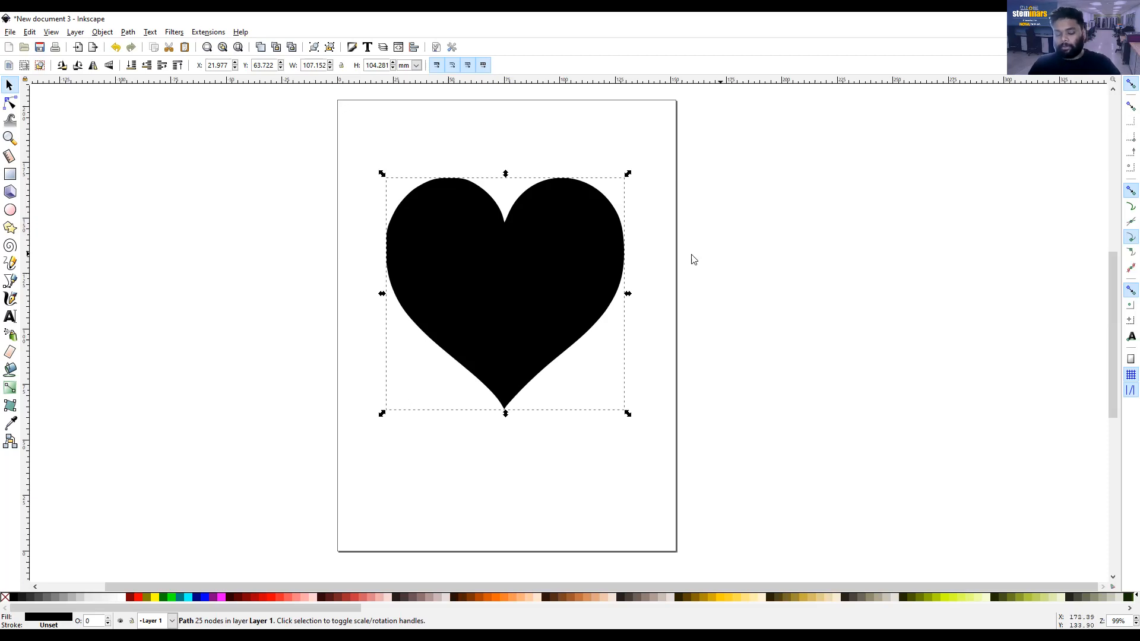
pyautogui.moveTo(563, 285); pyautogui.dragTo(530, 303)
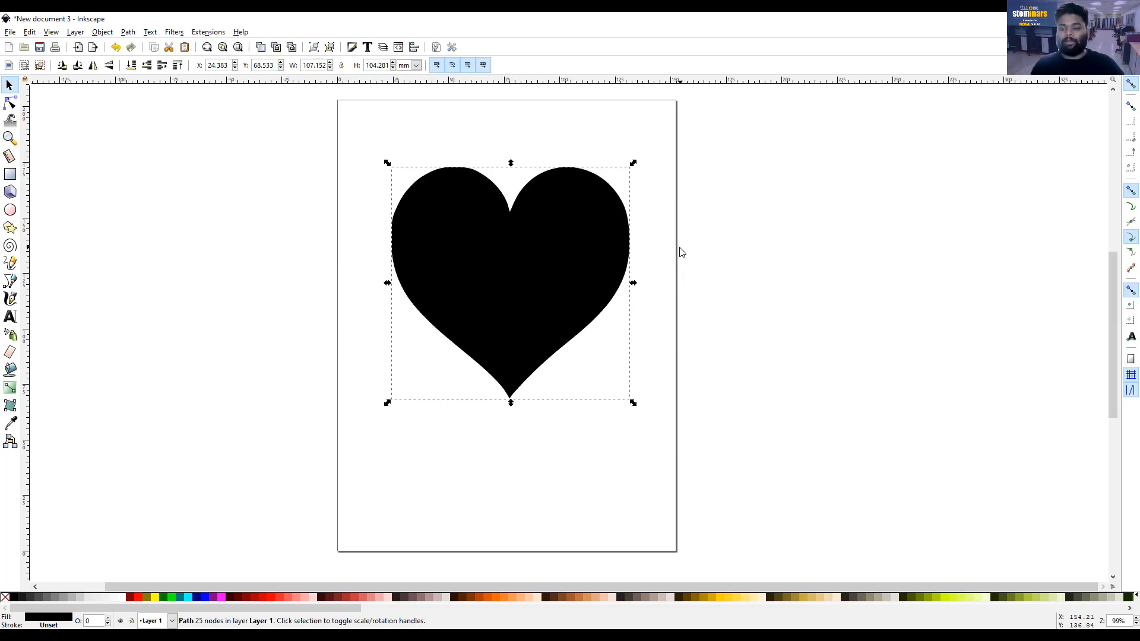
# Move the heart up to about X 21.7, Y 80.6 mm and apply Object to Path to it
pyautogui.moveTo(535, 274); pyautogui.dragTo(529, 247)
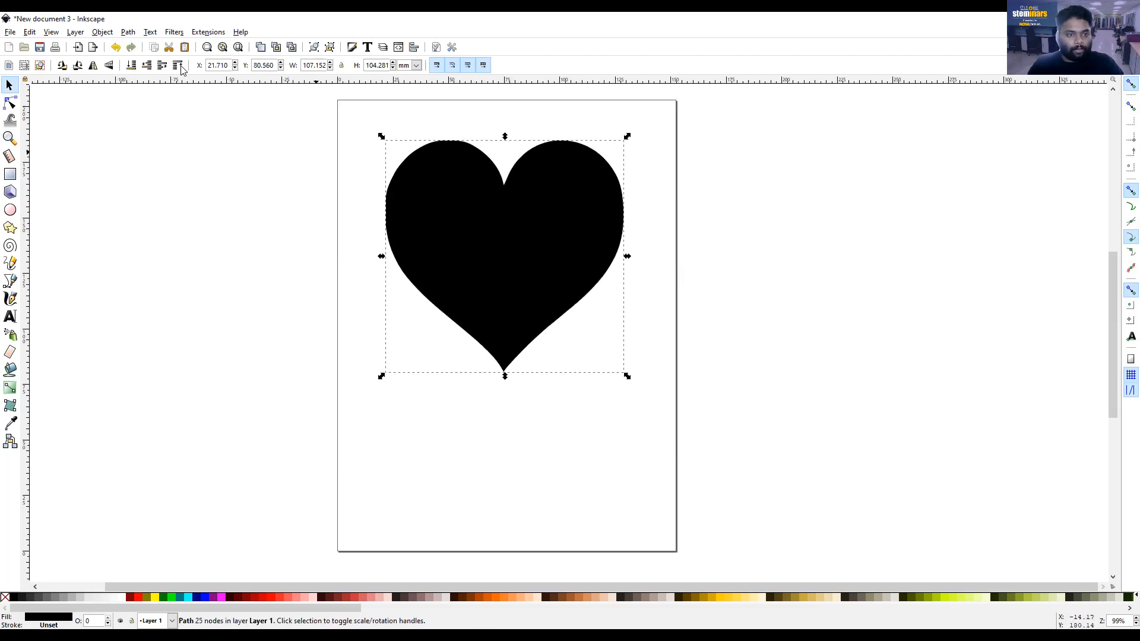
pyautogui.click(128, 34)
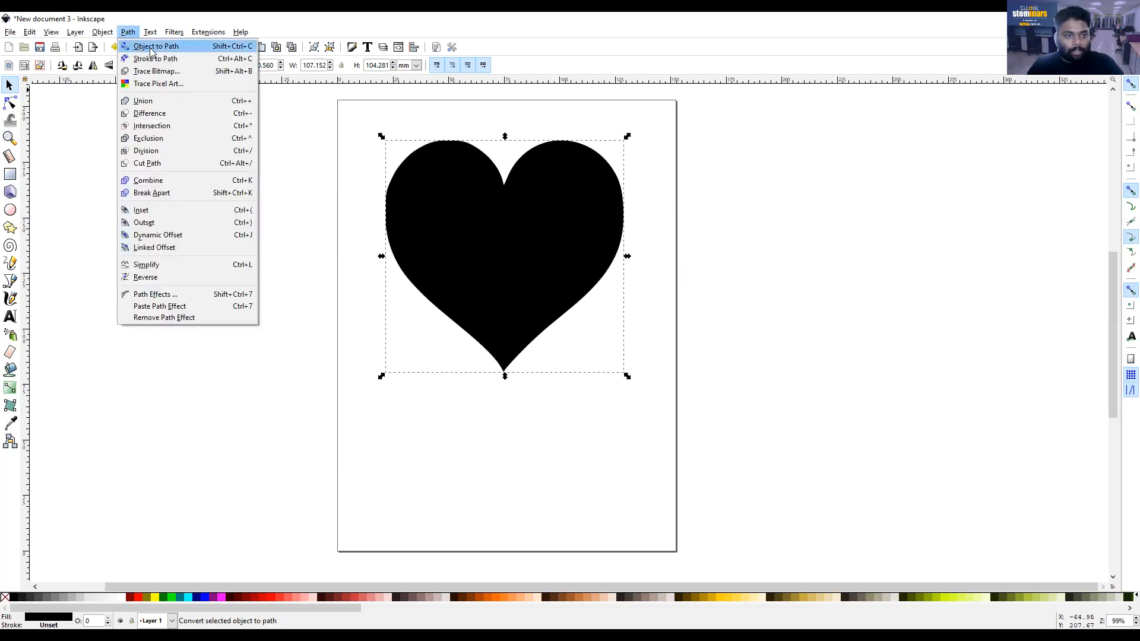
pyautogui.click(151, 48)
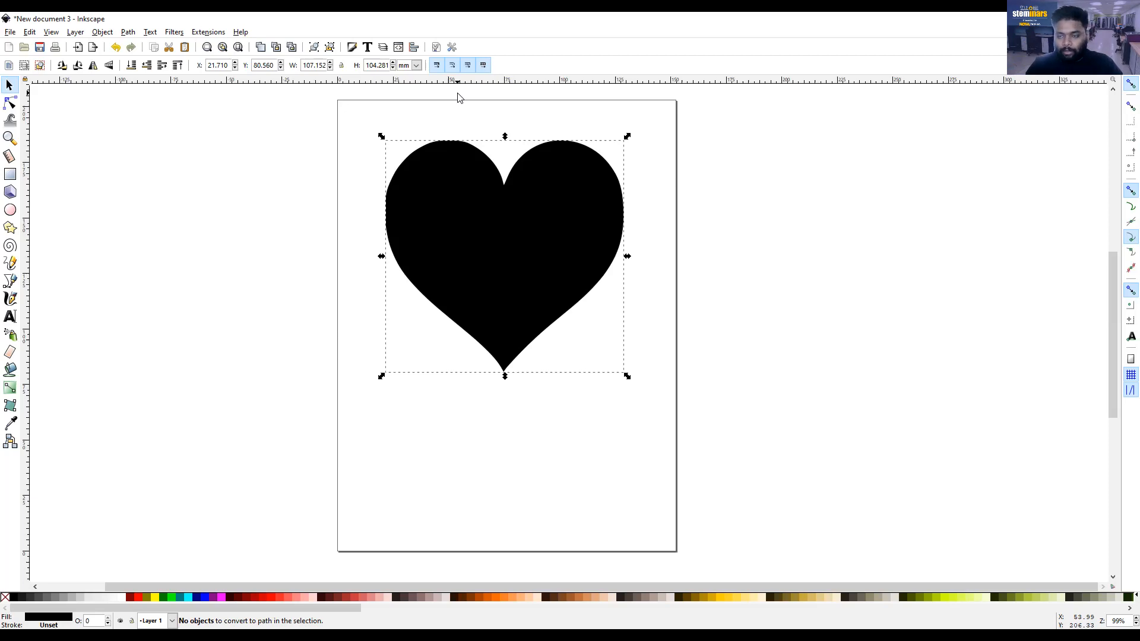
# Stretch the heart's bottom tip node down to about Y 31.9 mm and pull the nodes on either side down to about Y 39 mm, forming a tapered stem
pyautogui.click(10, 108)
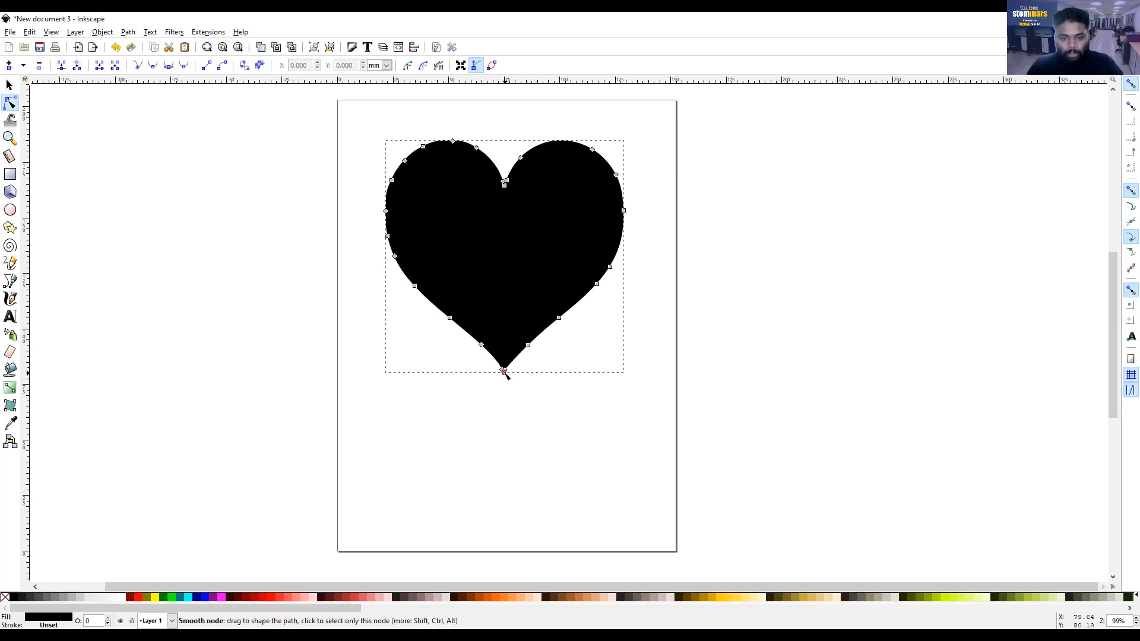
pyautogui.moveTo(504, 373); pyautogui.dragTo(506, 482)
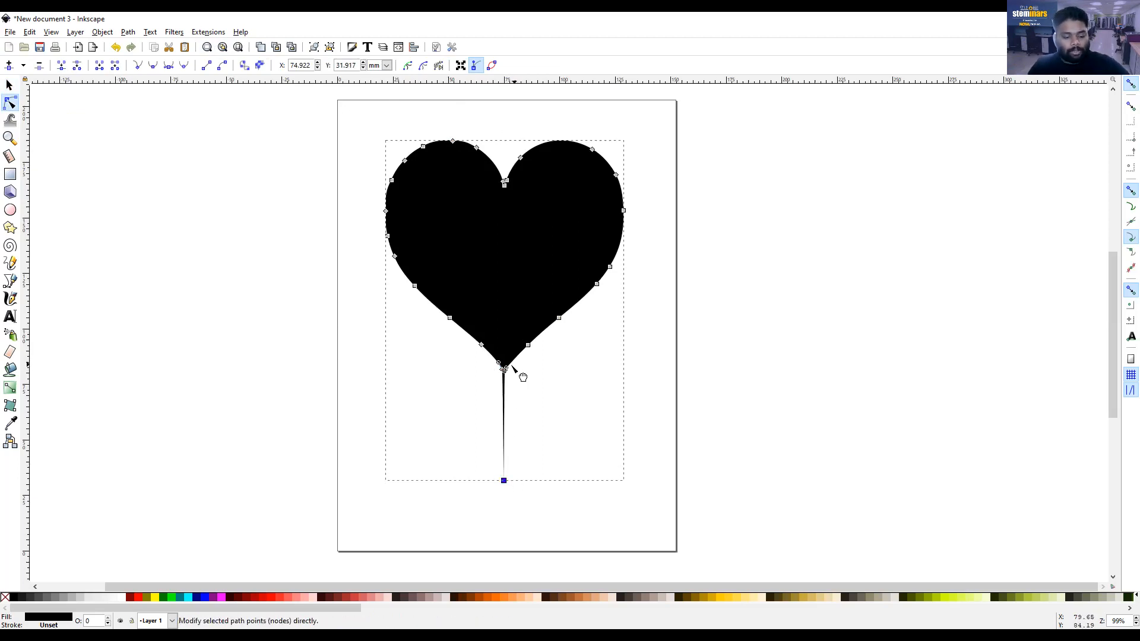
pyautogui.keyDown('ctrl'); pyautogui.scroll(2, 503, 372); pyautogui.keyUp('ctrl')
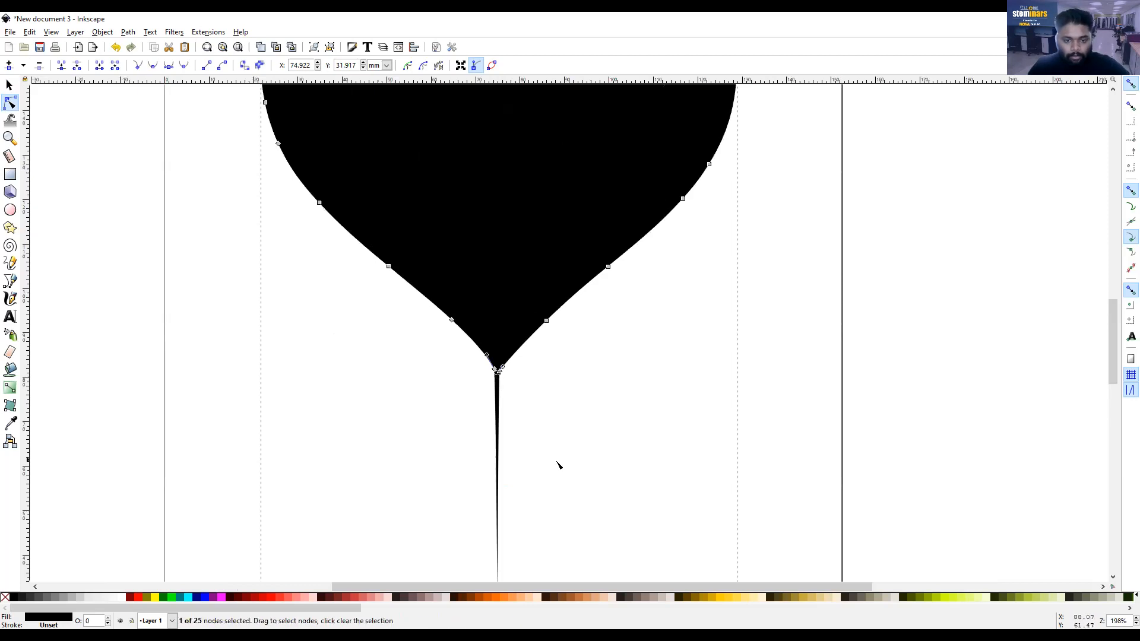
pyautogui.scroll(-4, 558, 374)
pyautogui.moveTo(496, 277); pyautogui.dragTo(492, 471)
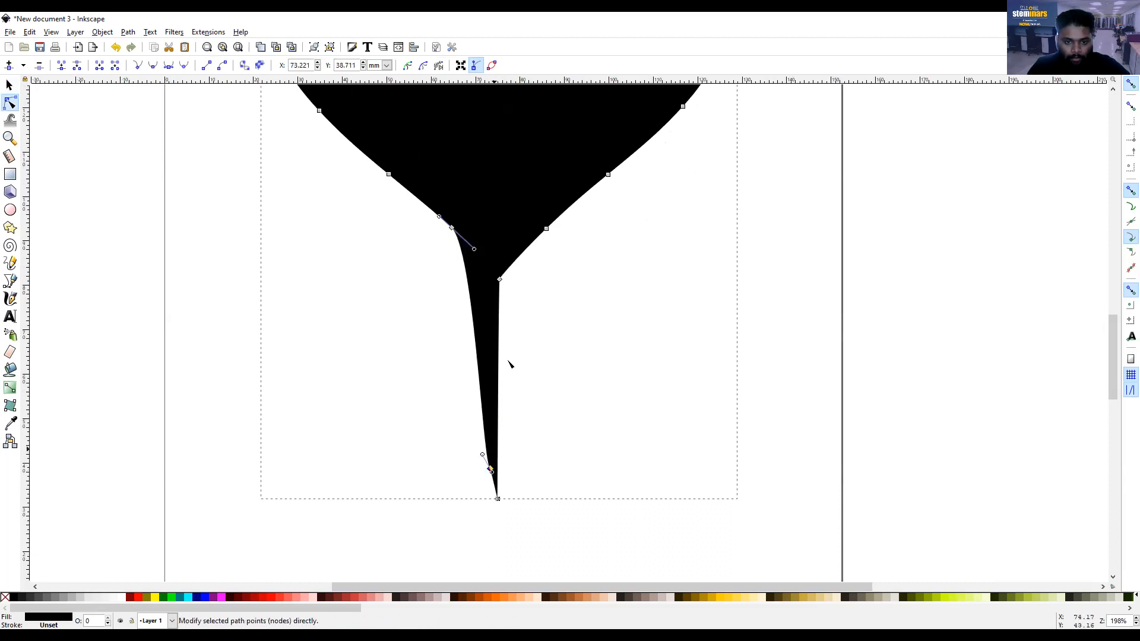
pyautogui.moveTo(500, 280); pyautogui.dragTo(510, 469)
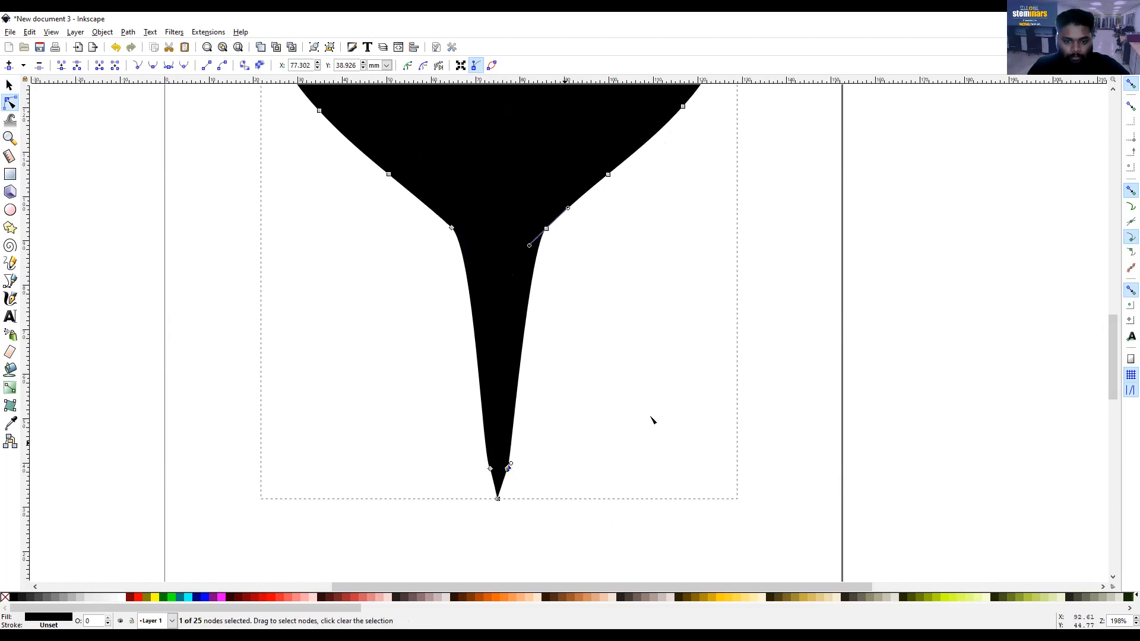
# Move the stretched heart down the page to about X 22.5, Y 4.1 mm, leaving room above it
pyautogui.scroll(-3, 654, 408)
pyautogui.moveTo(662, 402); pyautogui.dragTo(645, 427)
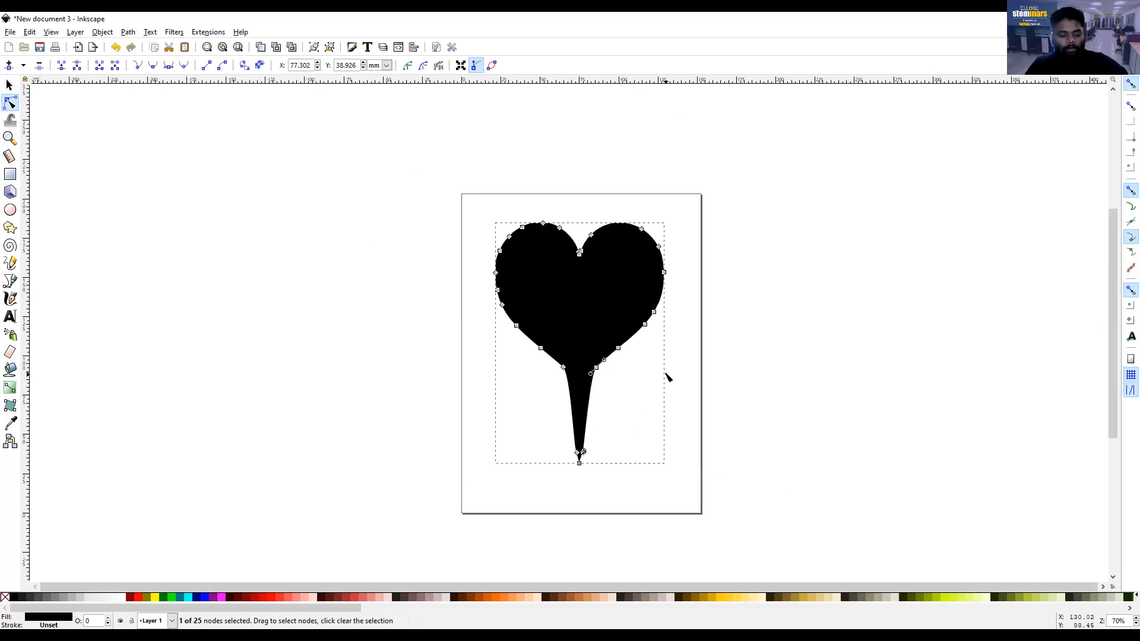
pyautogui.scroll(2, 666, 378)
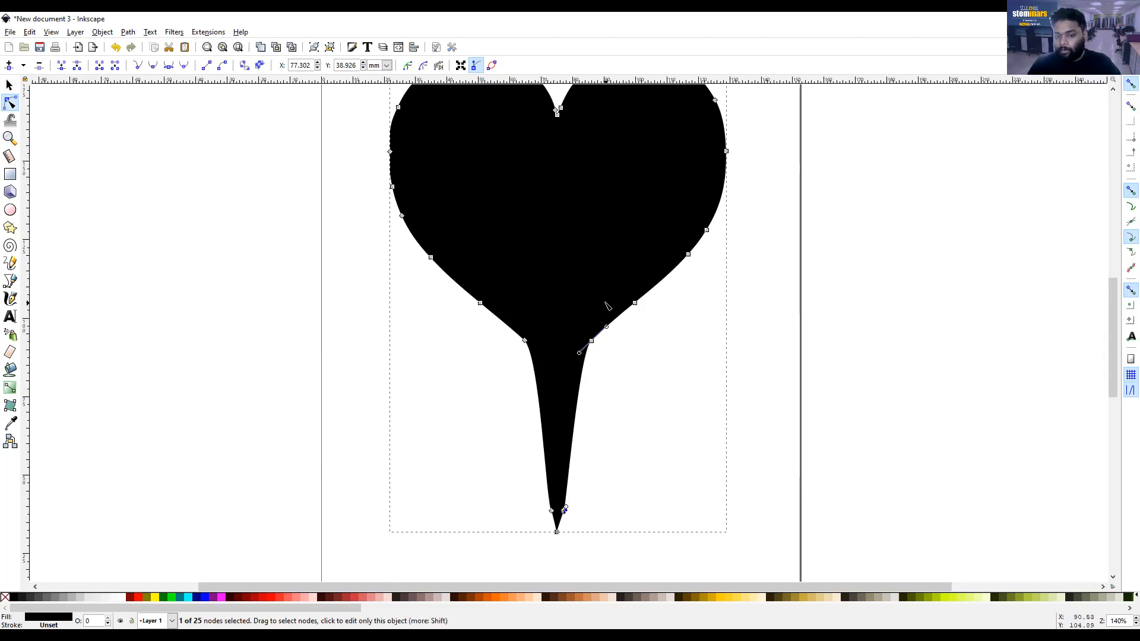
pyautogui.moveTo(832, 294); pyautogui.dragTo(791, 385)
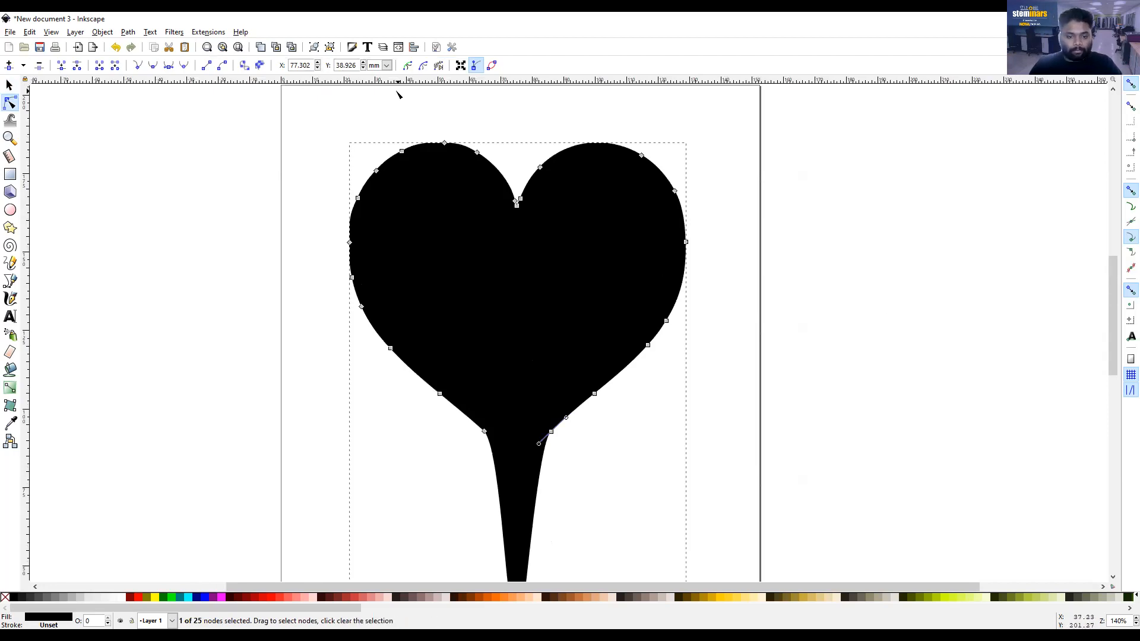
pyautogui.moveTo(700, 377); pyautogui.dragTo(702, 251)
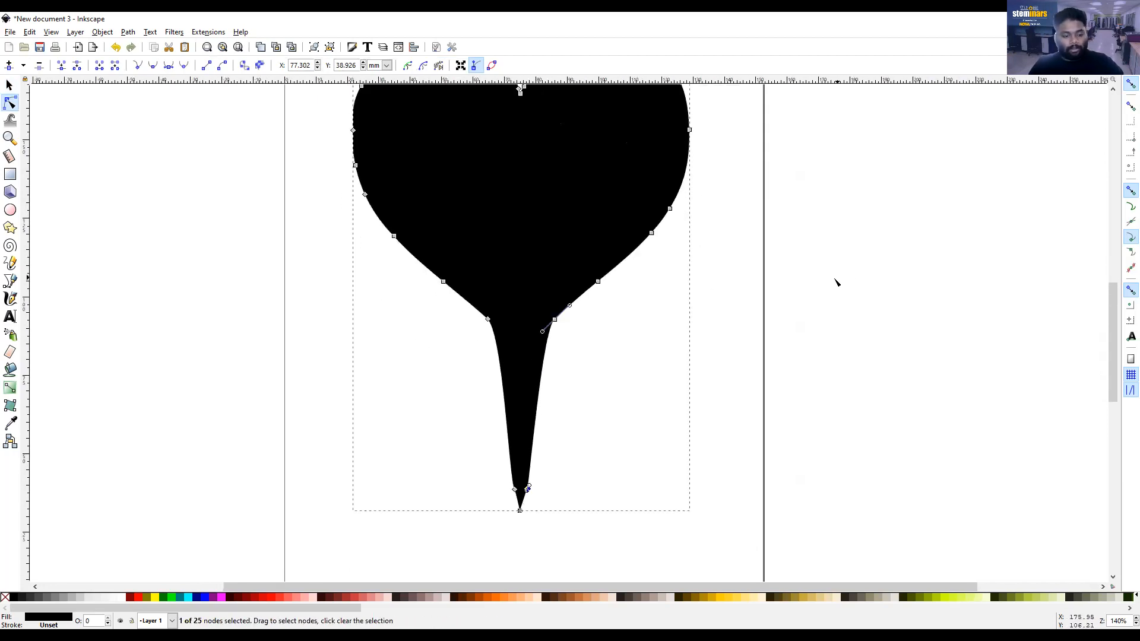
pyautogui.moveTo(835, 280); pyautogui.dragTo(827, 376)
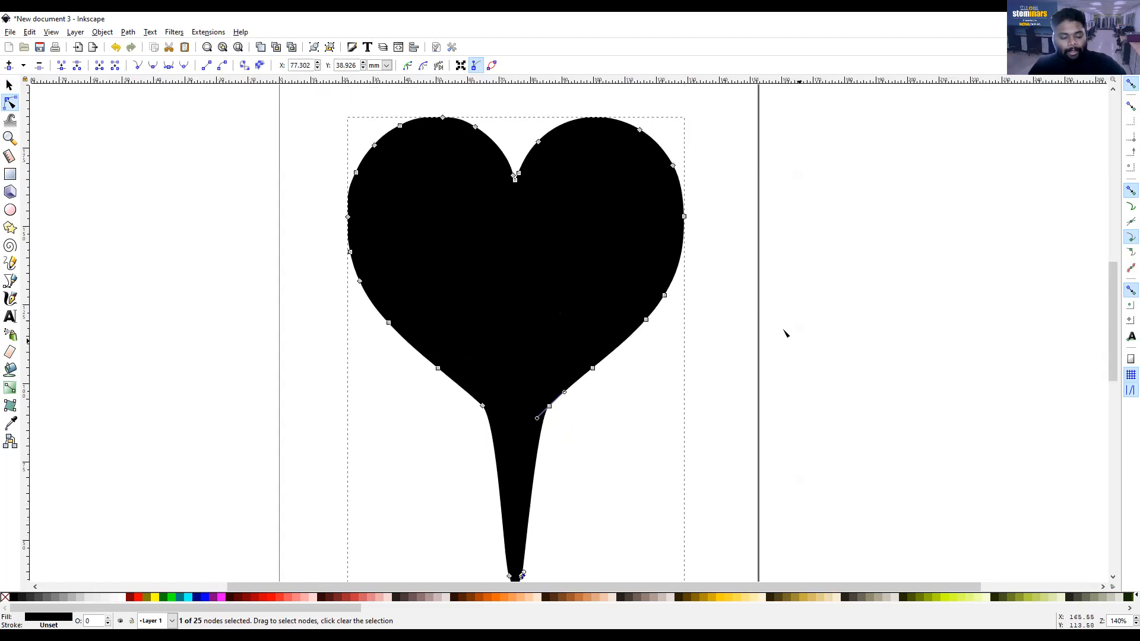
pyautogui.keyDown('ctrl'); pyautogui.scroll(-1, 785, 332); pyautogui.keyUp('ctrl')
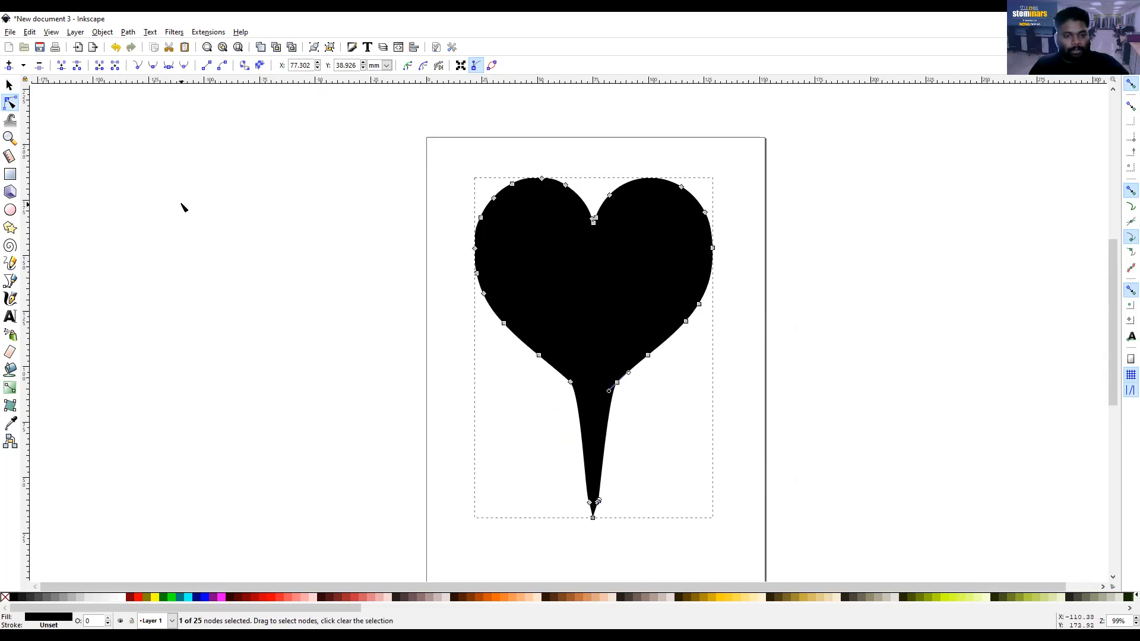
pyautogui.click(8, 88)
pyautogui.moveTo(557, 264); pyautogui.dragTo(573, 331)
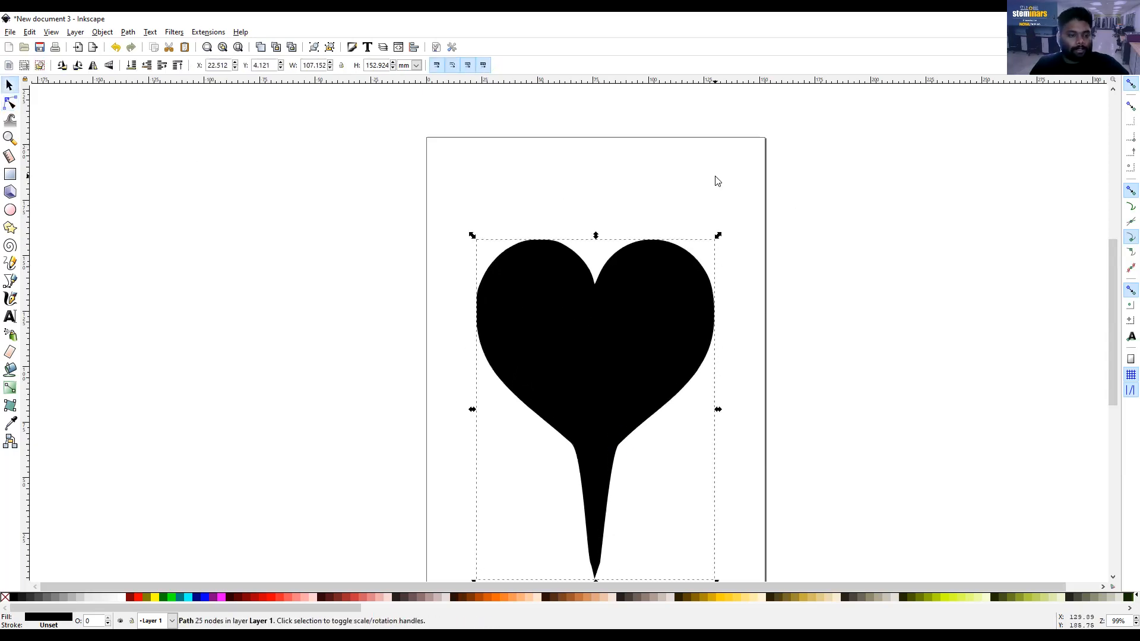
# Add a flowed text frame as wide as the heart above it and enter "NS" at font size 30
pyautogui.click(10, 319)
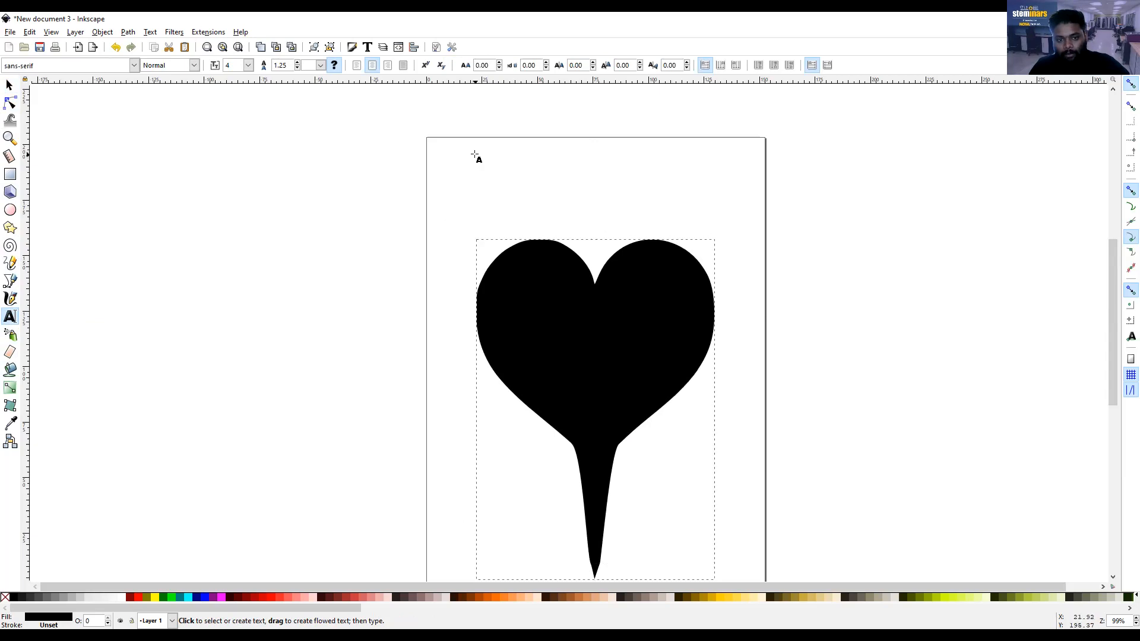
pyautogui.moveTo(476, 155); pyautogui.dragTo(717, 223)
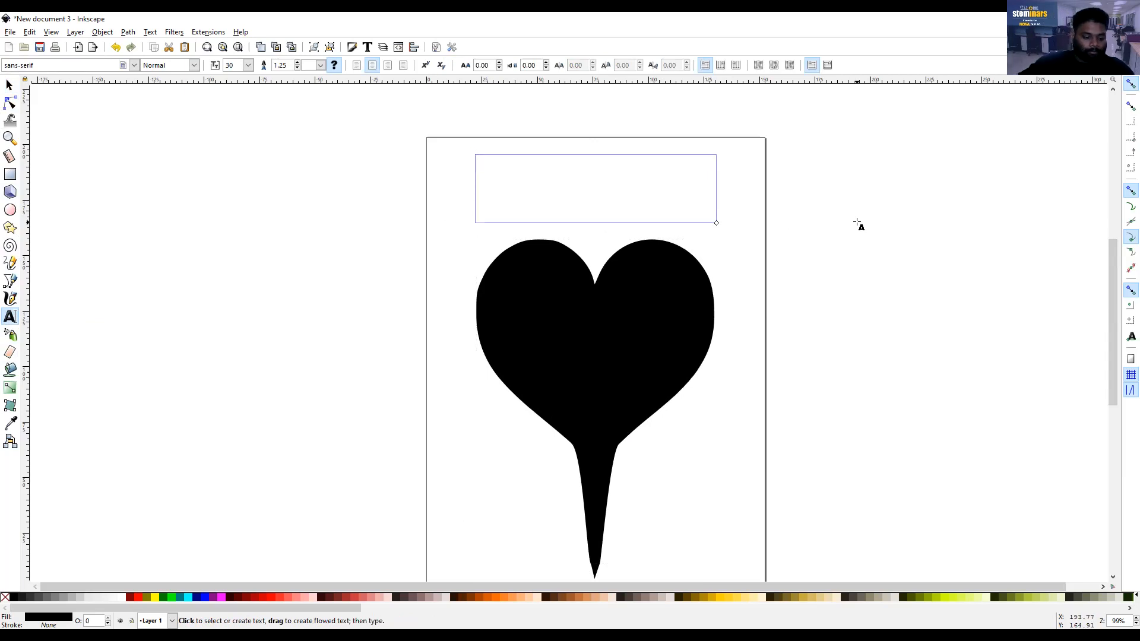
pyautogui.write('NB')
pyautogui.press('BackSpace')
pyautogui.write('S')
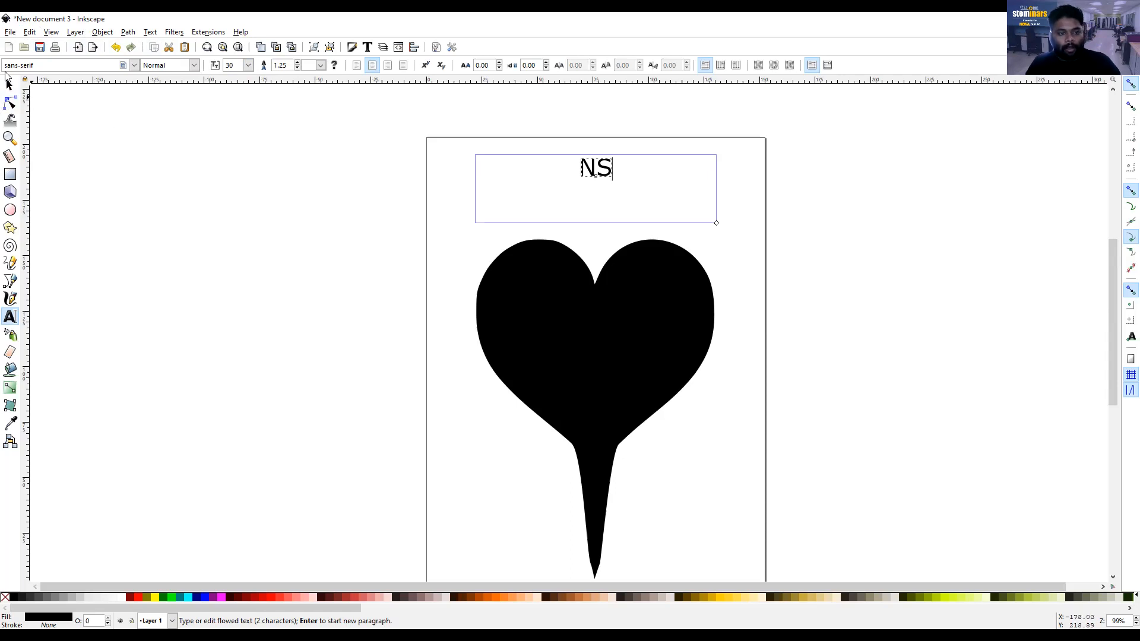
# Set the font of the NS text to Stencil
pyautogui.click(137, 68)
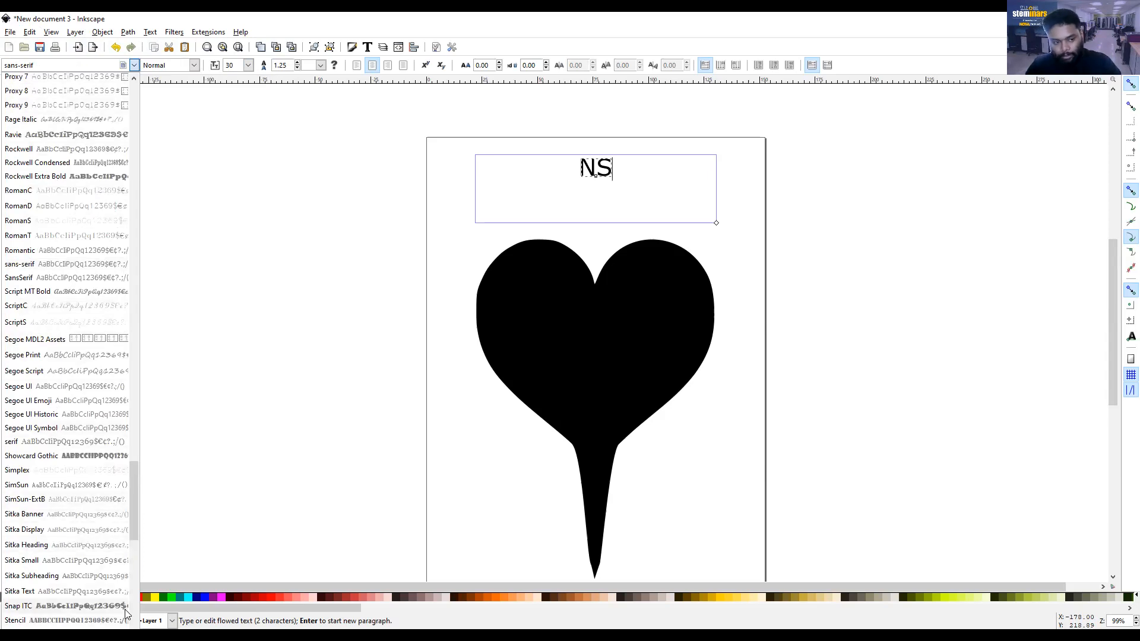
pyautogui.click(33, 64)
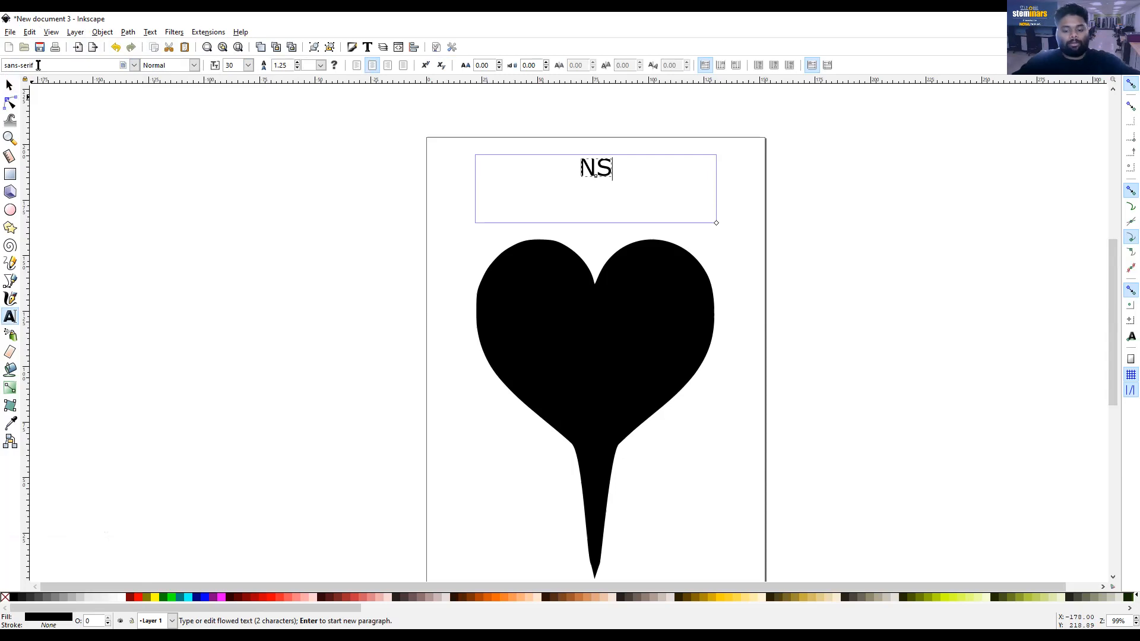
pyautogui.press('BackSpace')
pyautogui.press('BackSpace')
pyautogui.press('BackSpace')
pyautogui.press('BackSpace')
pyautogui.press('BackSpace')
pyautogui.press('BackSpace')
pyautogui.press('BackSpace')
pyautogui.press('BackSpace')
pyautogui.press('BackSpace')
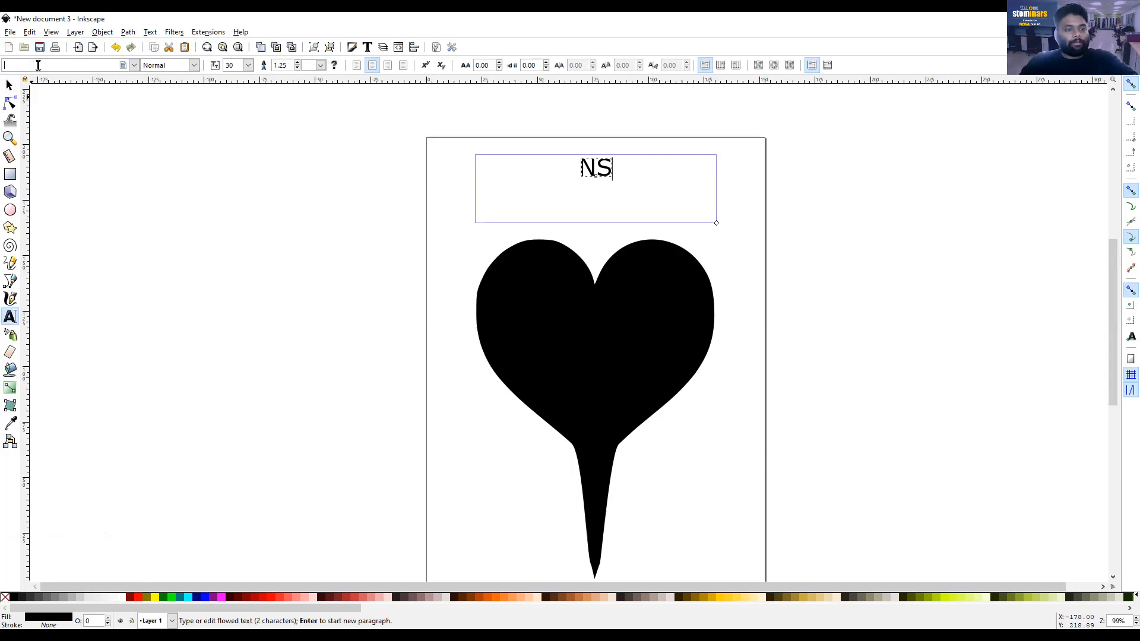
pyautogui.write('tenc')
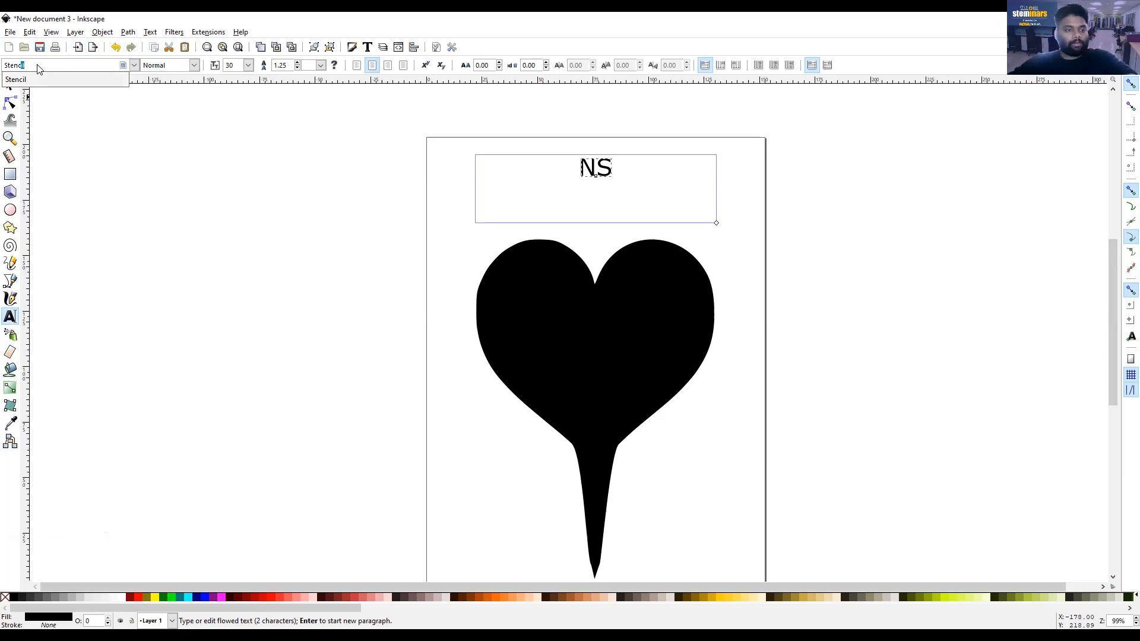
pyautogui.click(32, 84)
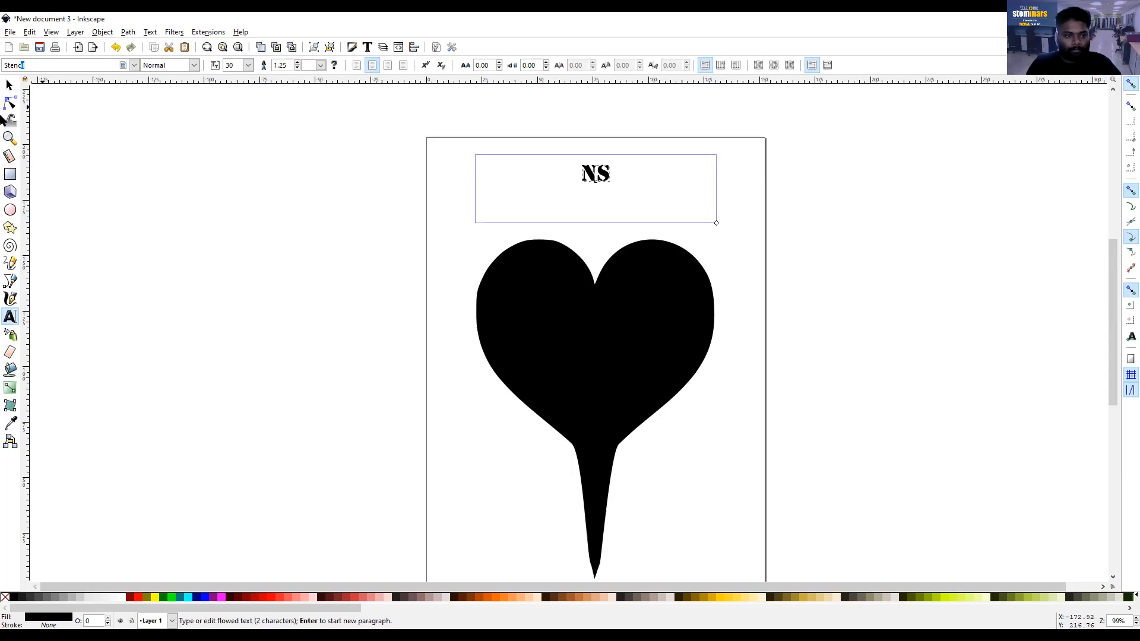
# Convert the NS text object to paths
pyautogui.click(13, 88)
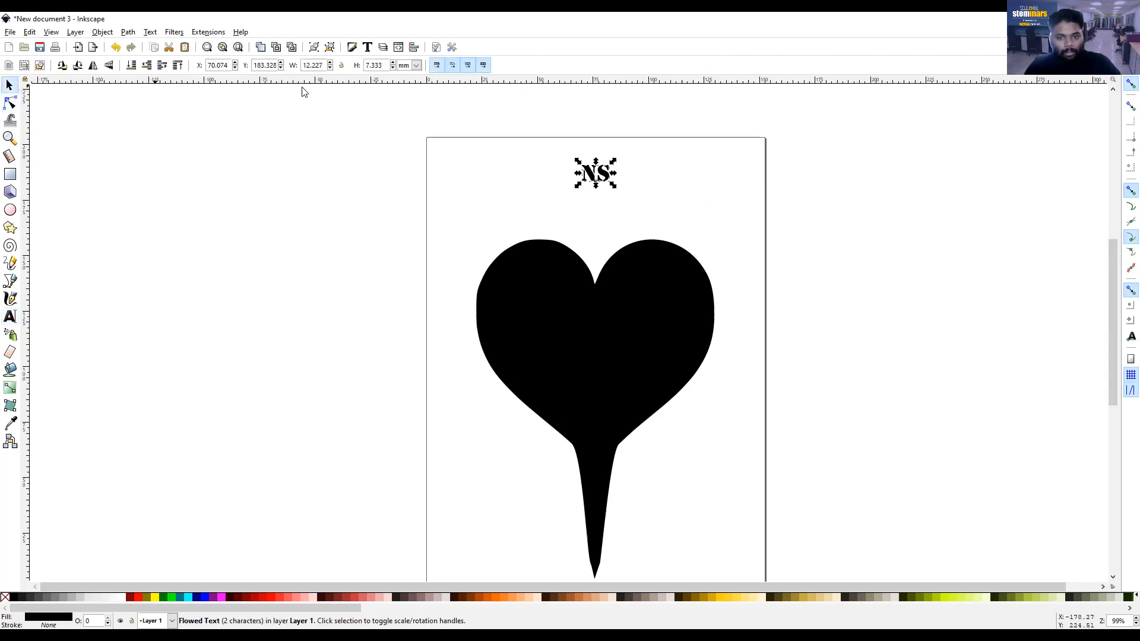
pyautogui.click(127, 35)
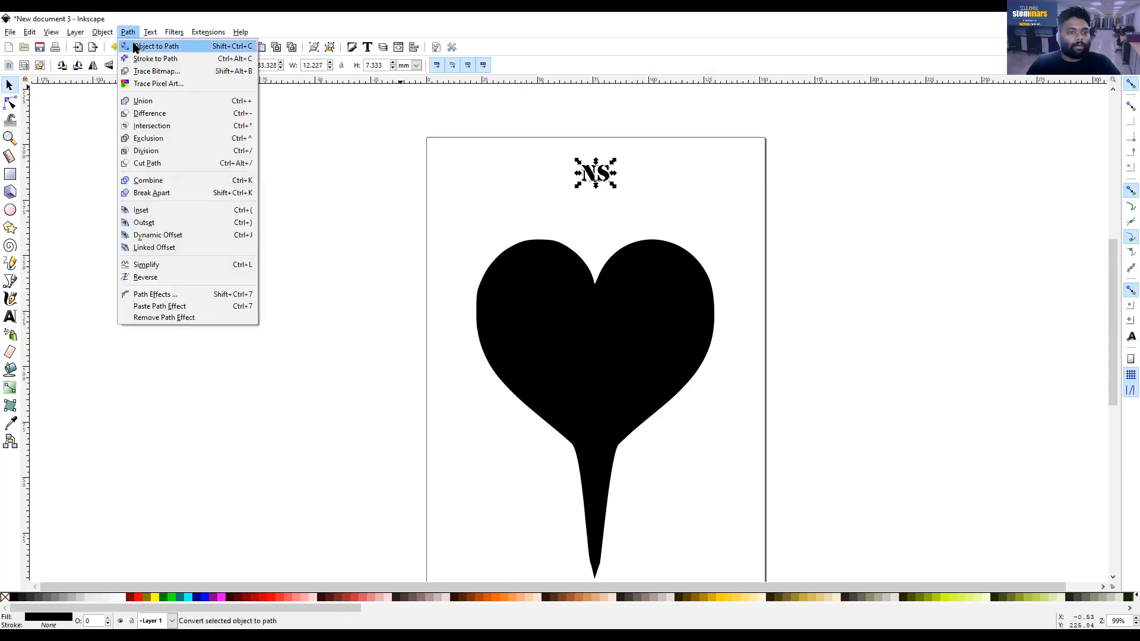
pyautogui.click(135, 45)
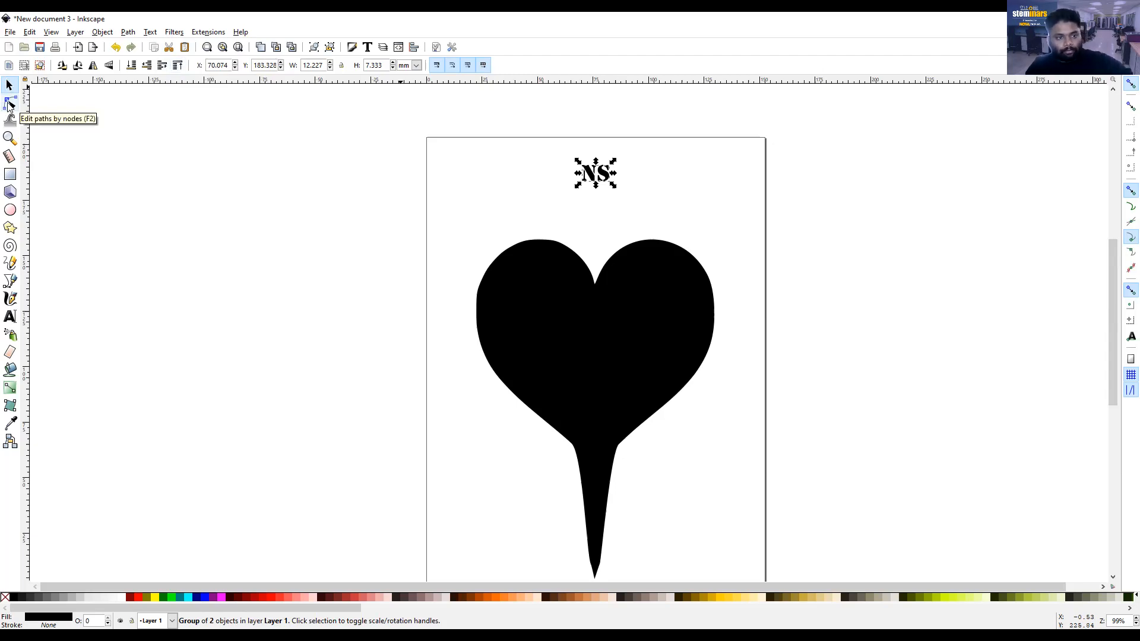
# Select the N and S letter paths together and merge them into one path with Union
pyautogui.click(9, 105)
pyautogui.scroll(3, 645, 184)
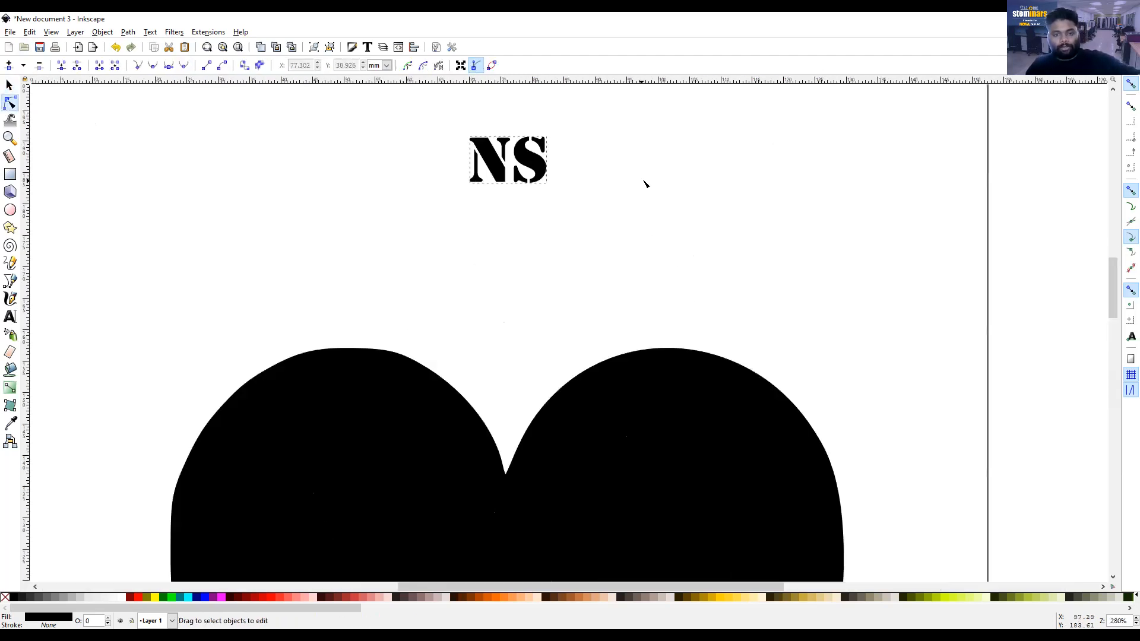
pyautogui.click(498, 163)
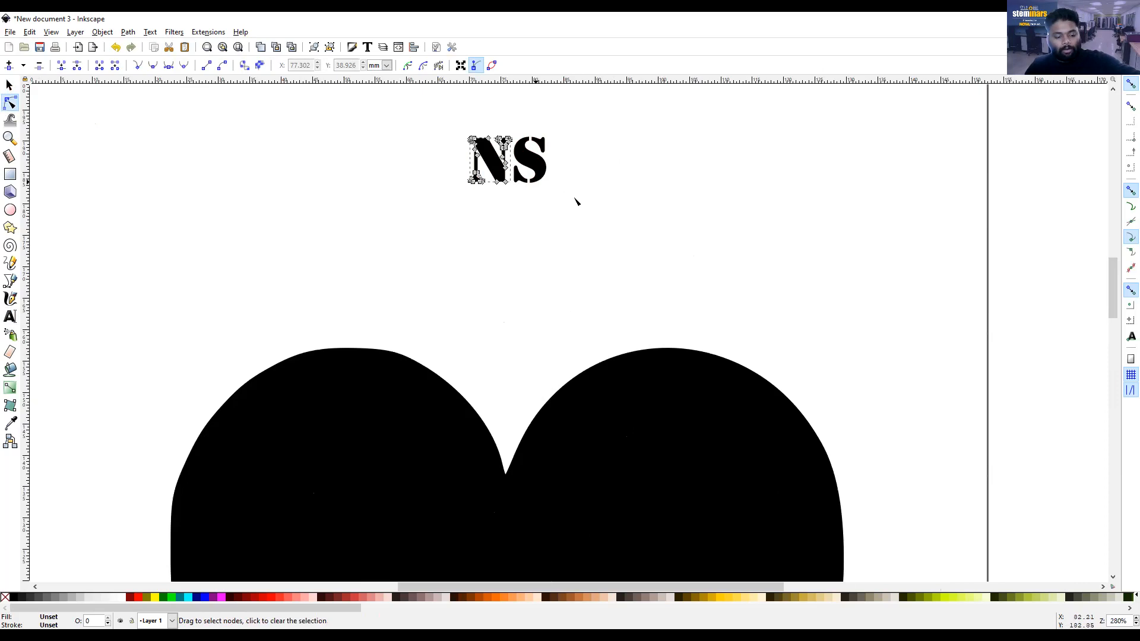
pyautogui.keyDown('shift'); pyautogui.click(532, 159); pyautogui.keyUp('shift')
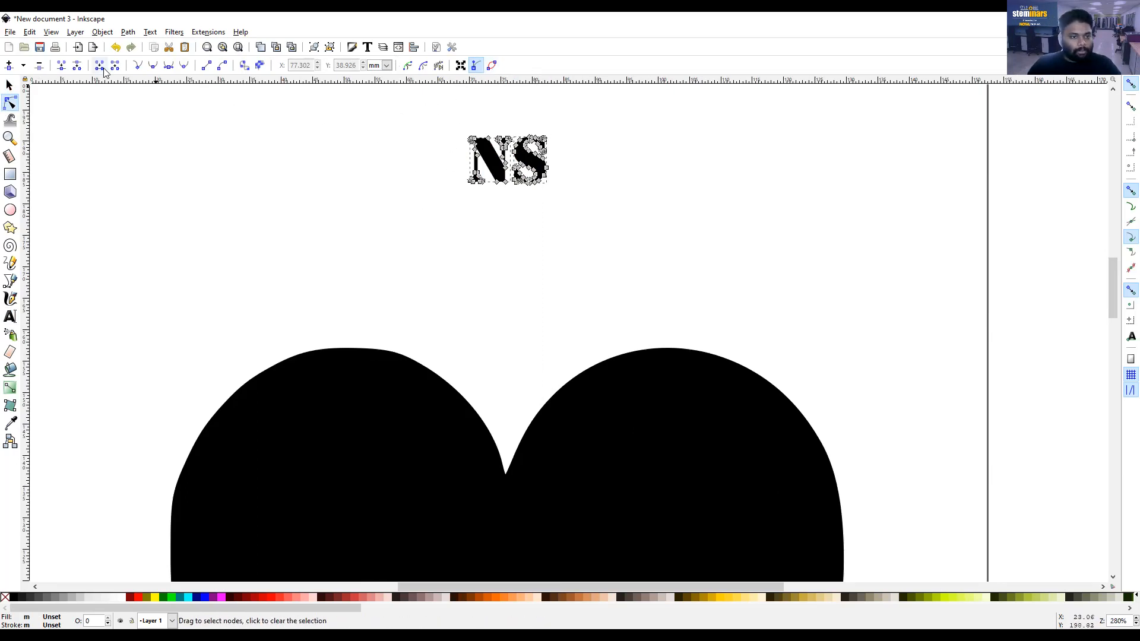
pyautogui.click(128, 32)
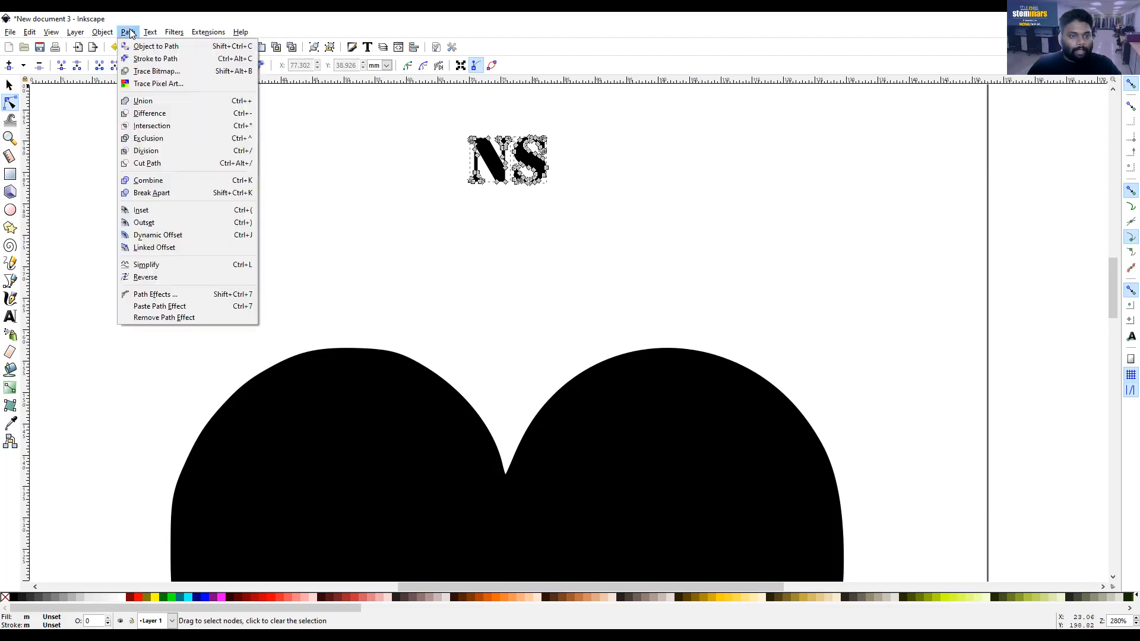
pyautogui.click(149, 102)
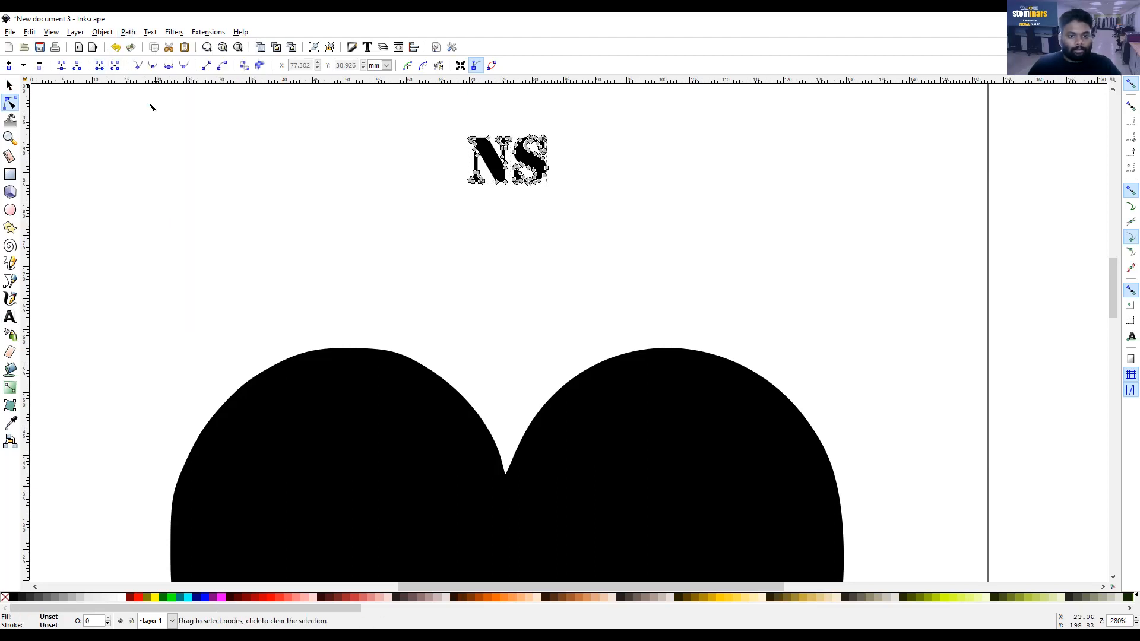
# Enlarge the NS path to about 44.5 by 24 mm and centre it above the heart at about X 53.1, Y 167.4 mm
pyautogui.click(11, 86)
pyautogui.moveTo(551, 187); pyautogui.dragTo(720, 275)
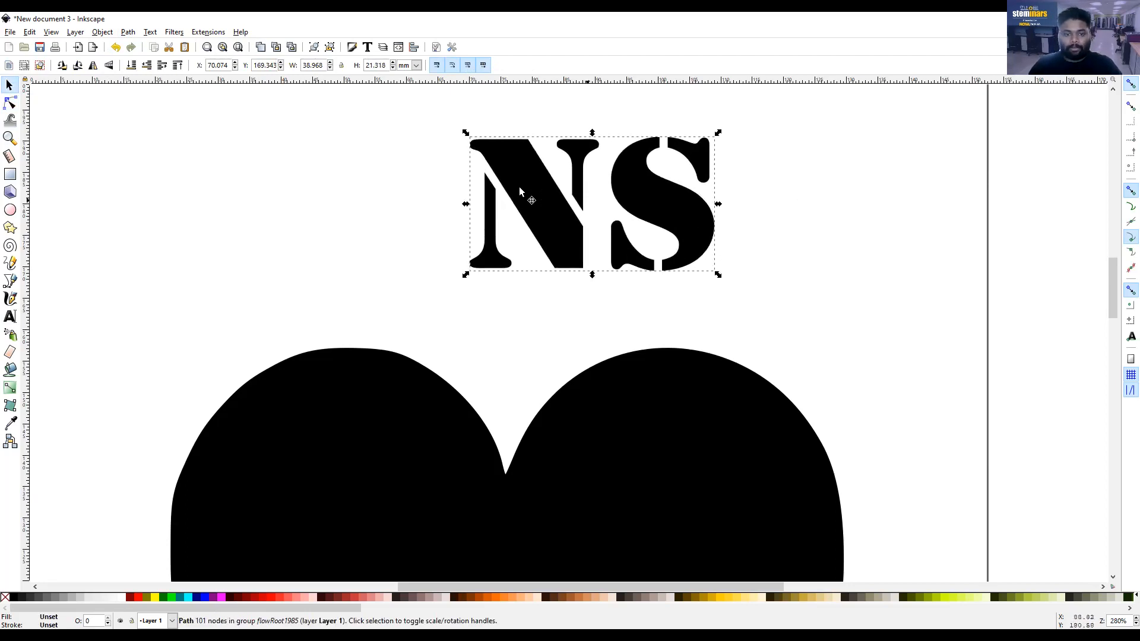
pyautogui.moveTo(567, 213); pyautogui.dragTo(553, 193)
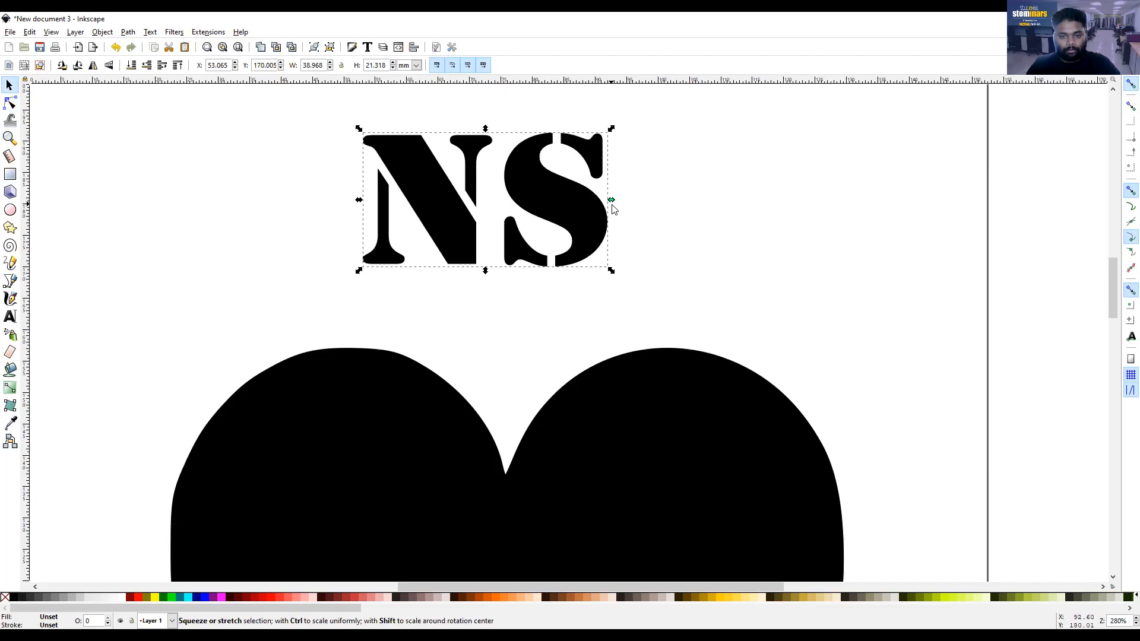
pyautogui.moveTo(612, 272); pyautogui.dragTo(647, 288)
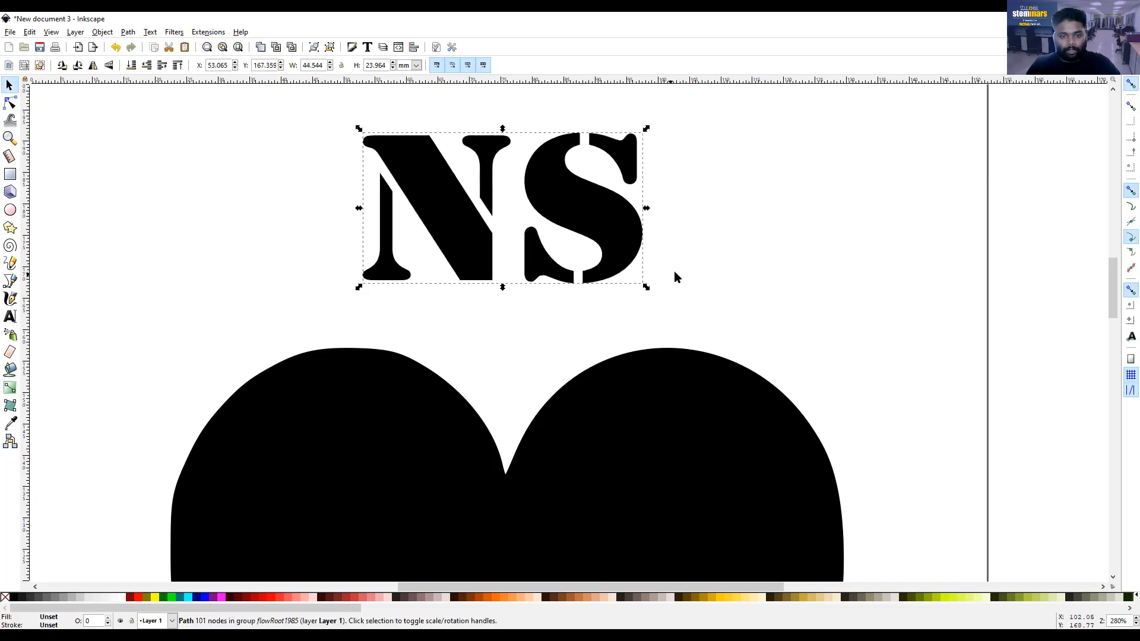
pyautogui.scroll(-2, 677, 271)
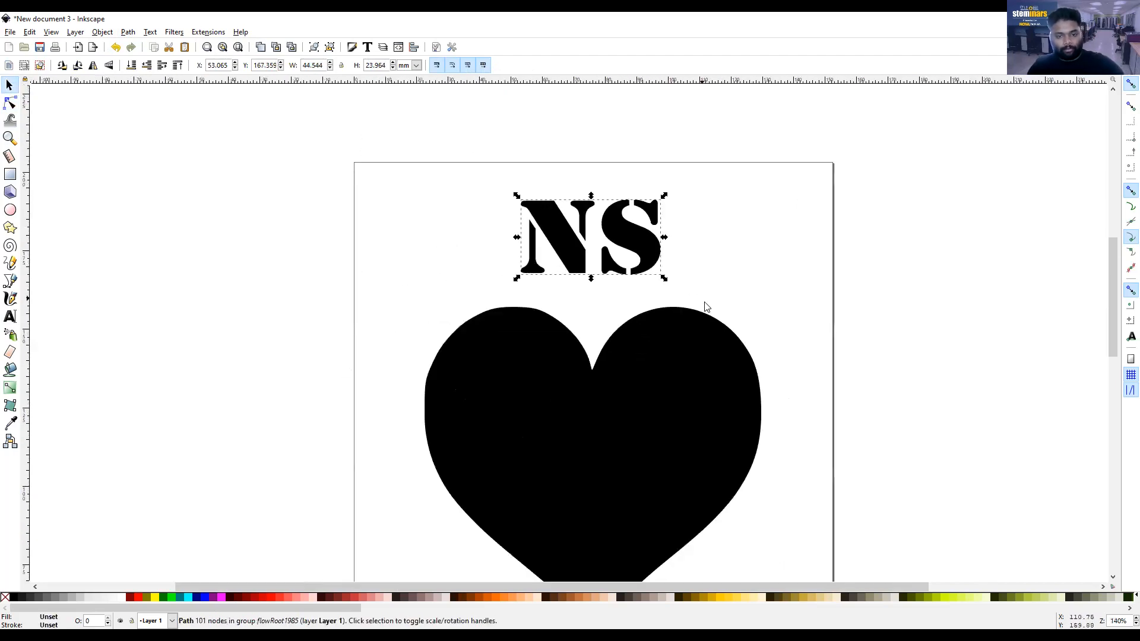
# Move the NS path onto the middle of the heart at about X 54.6, Y 100.8 mm and fill it dark red, #800000
pyautogui.scroll(-3, 706, 306)
pyautogui.moveTo(612, 149); pyautogui.dragTo(617, 362)
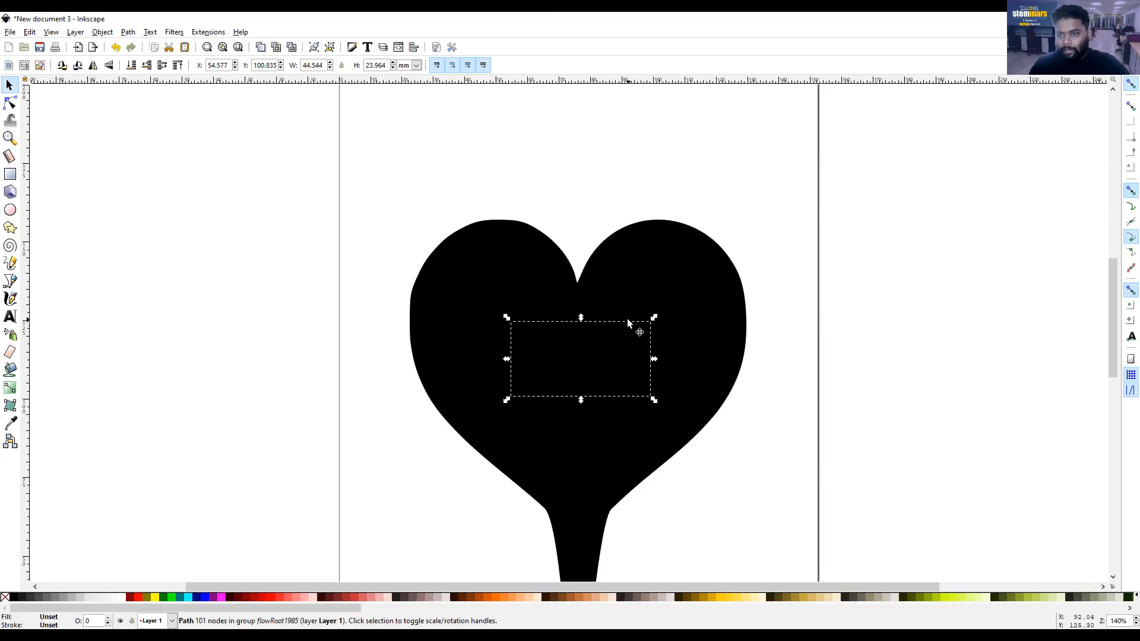
pyautogui.click(264, 597)
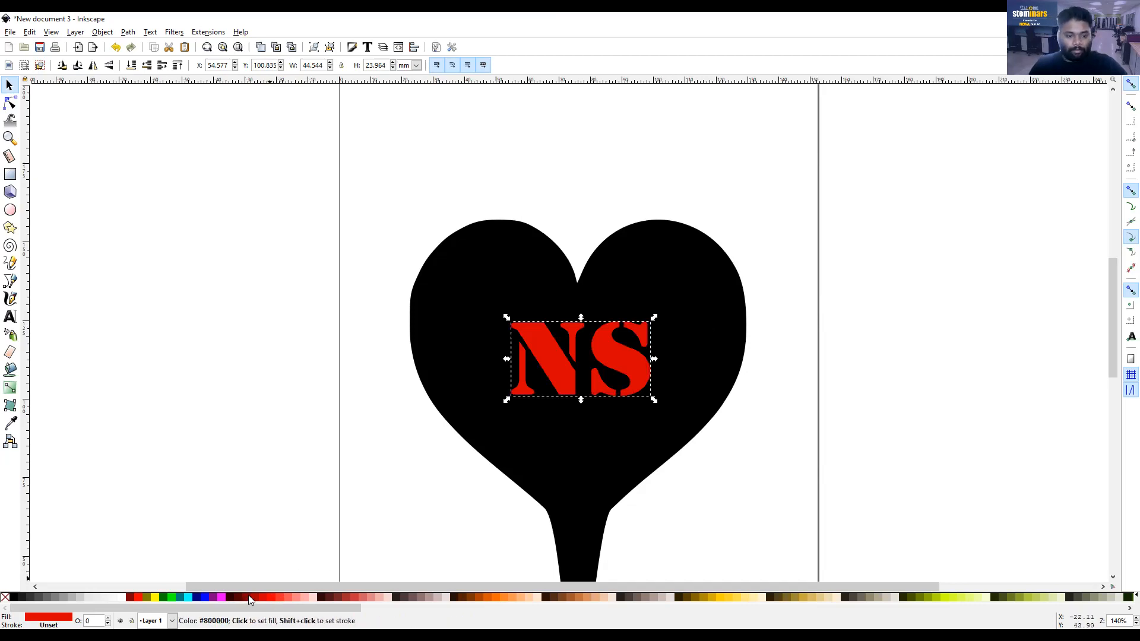
pyautogui.click(259, 597)
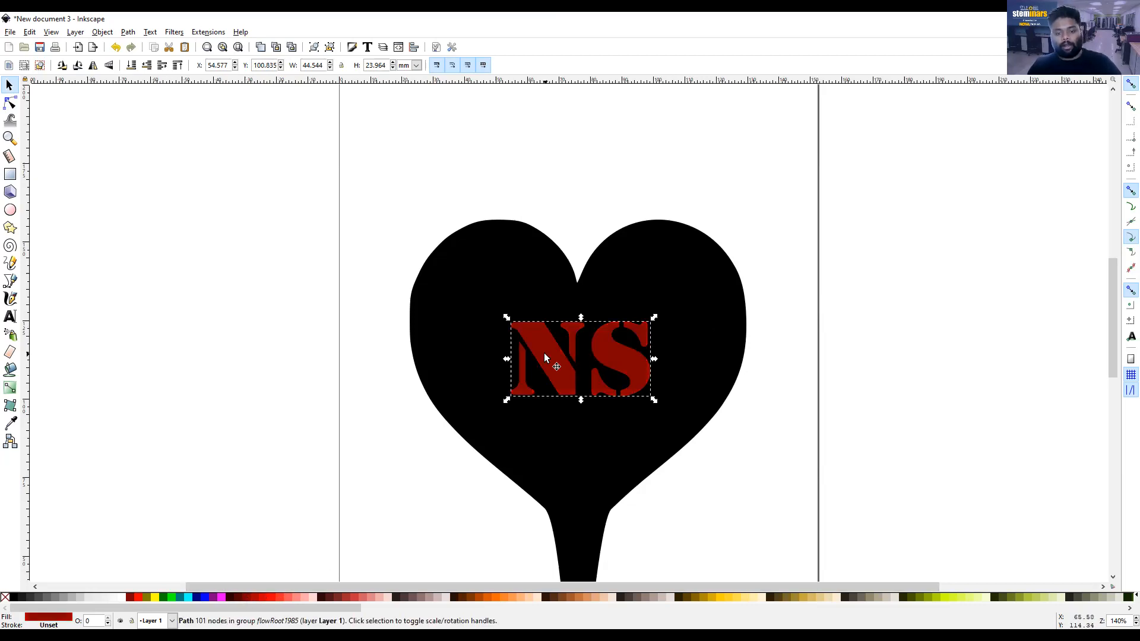
pyautogui.scroll(-2, 962, 283)
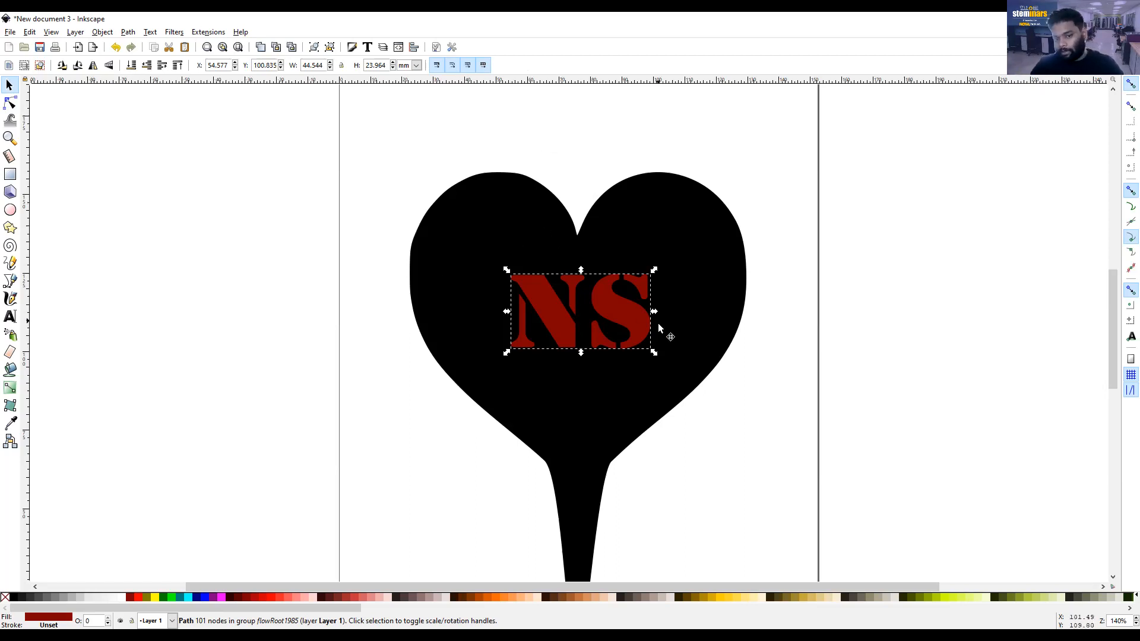
pyautogui.rightClick(528, 149)
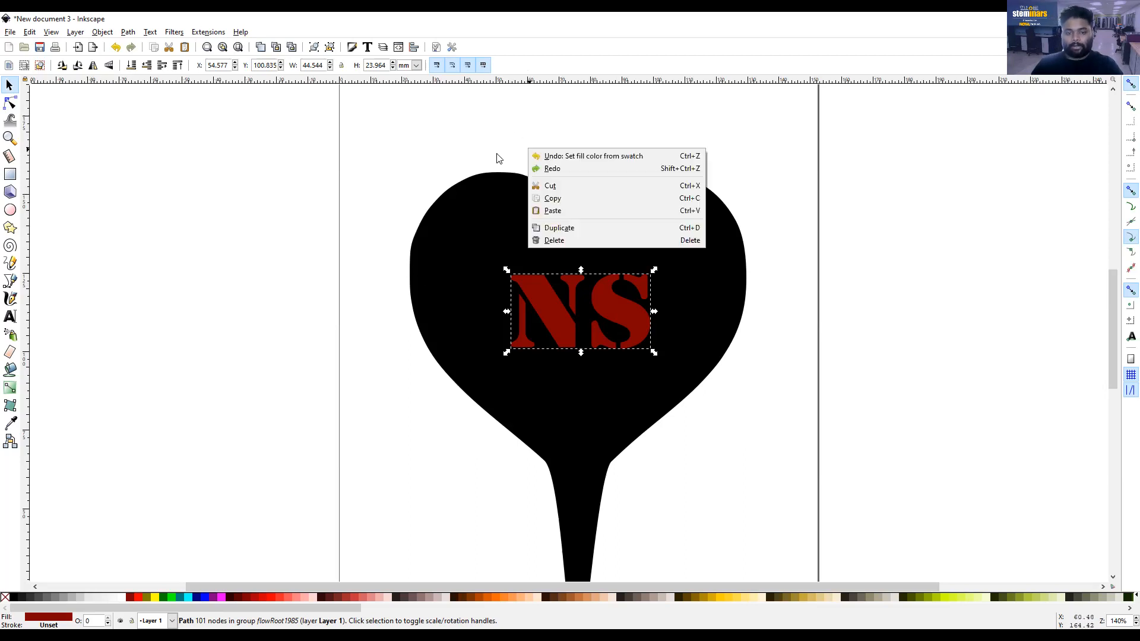
pyautogui.click(1012, 260)
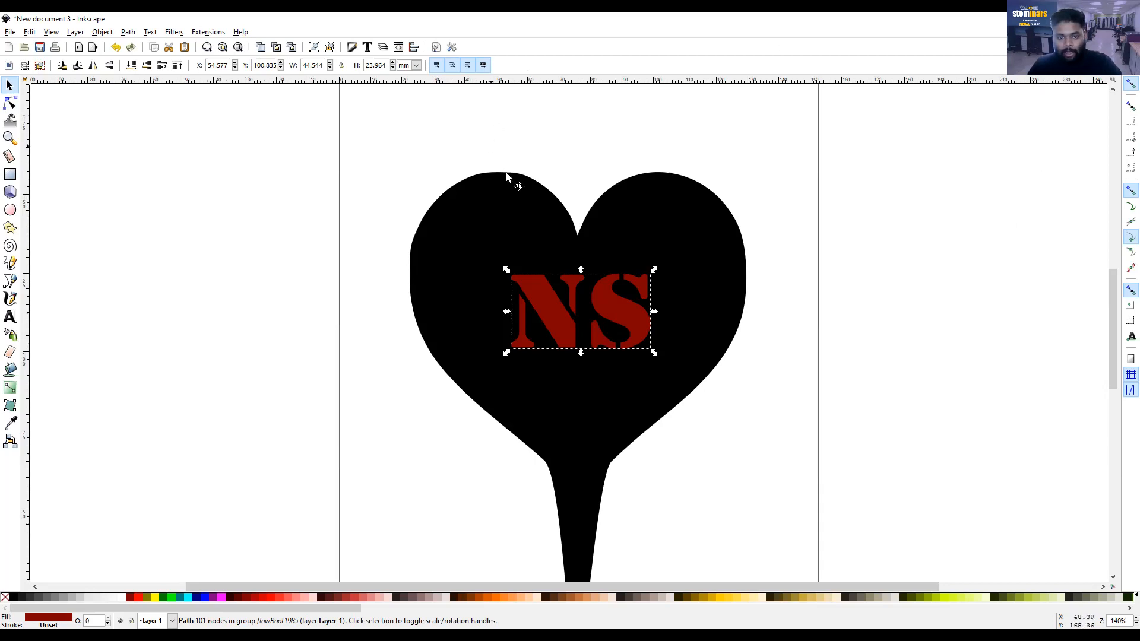
pyautogui.scroll(-5, 885, 416)
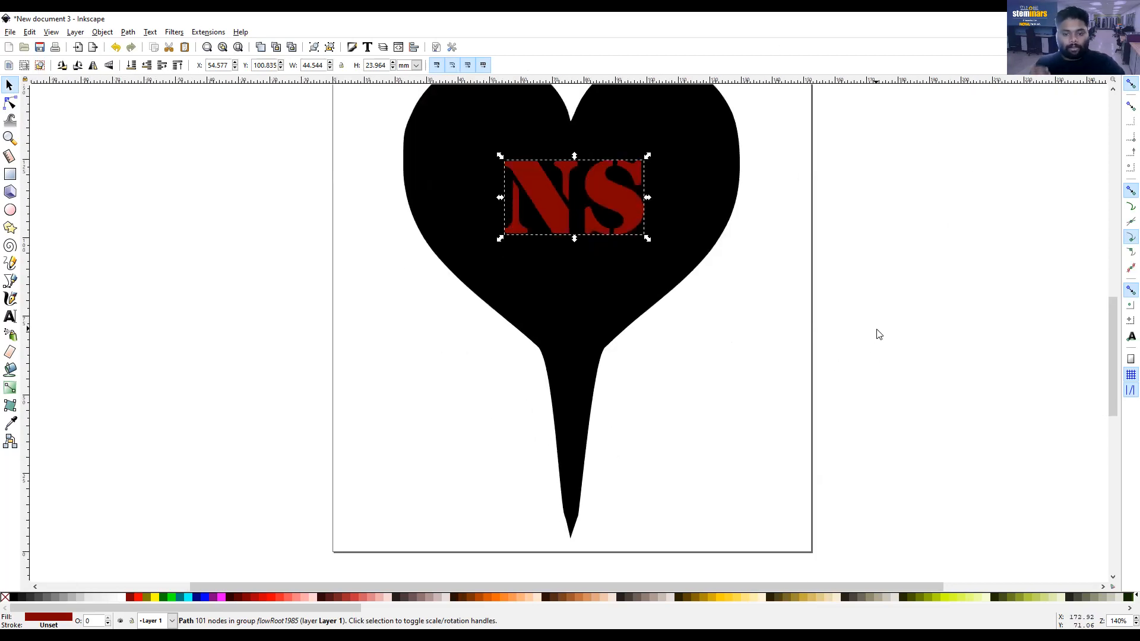
pyautogui.scroll(-1, 879, 335)
pyautogui.scroll(2, 880, 335)
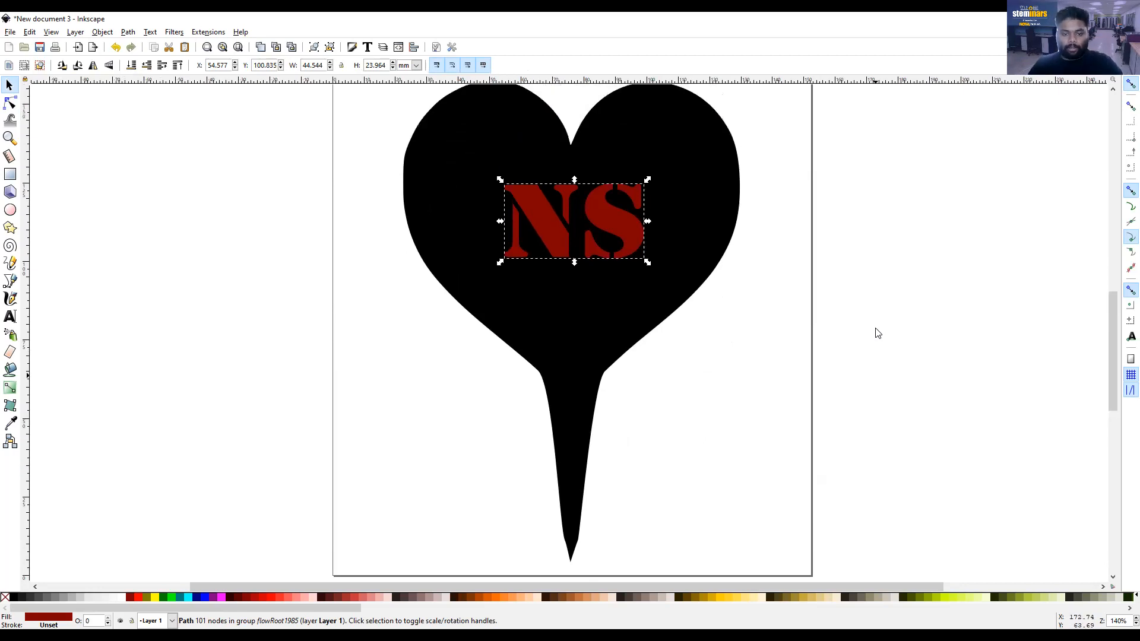
pyautogui.scroll(1, 878, 333)
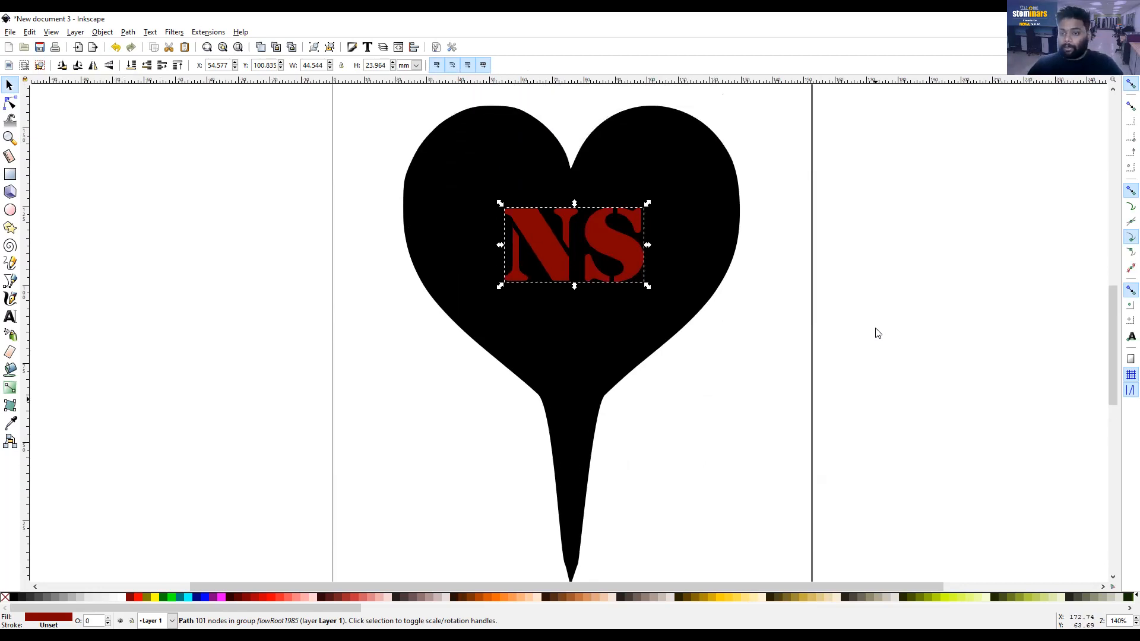
pyautogui.scroll(2, 878, 333)
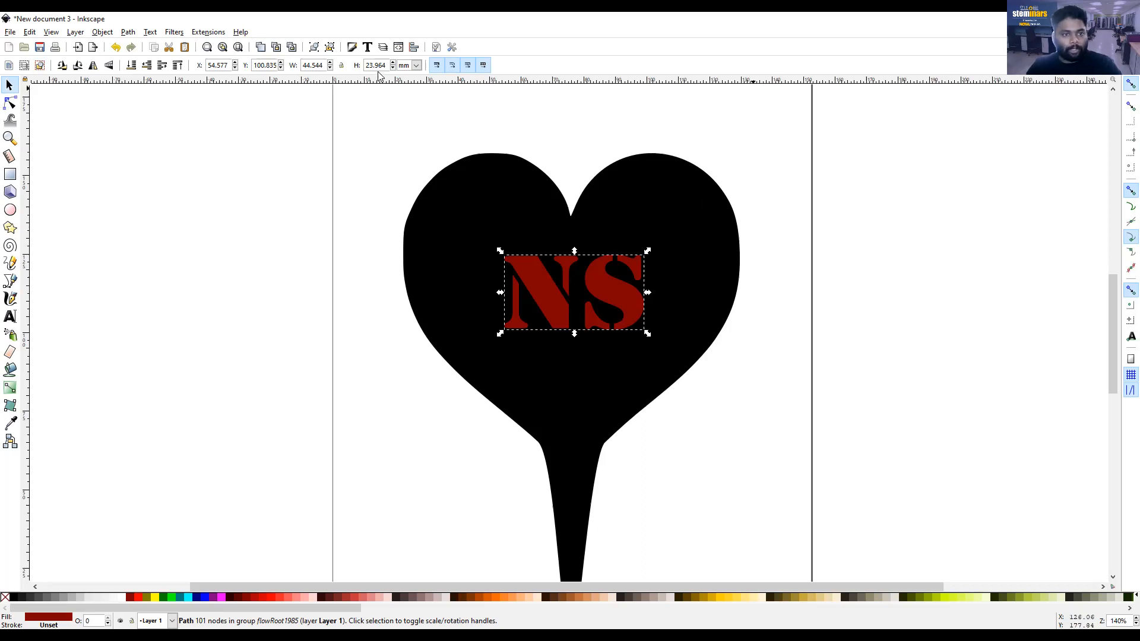
# Select the heart together with the NS path and remove the fill from both using Fill and Stroke
pyautogui.click(103, 33)
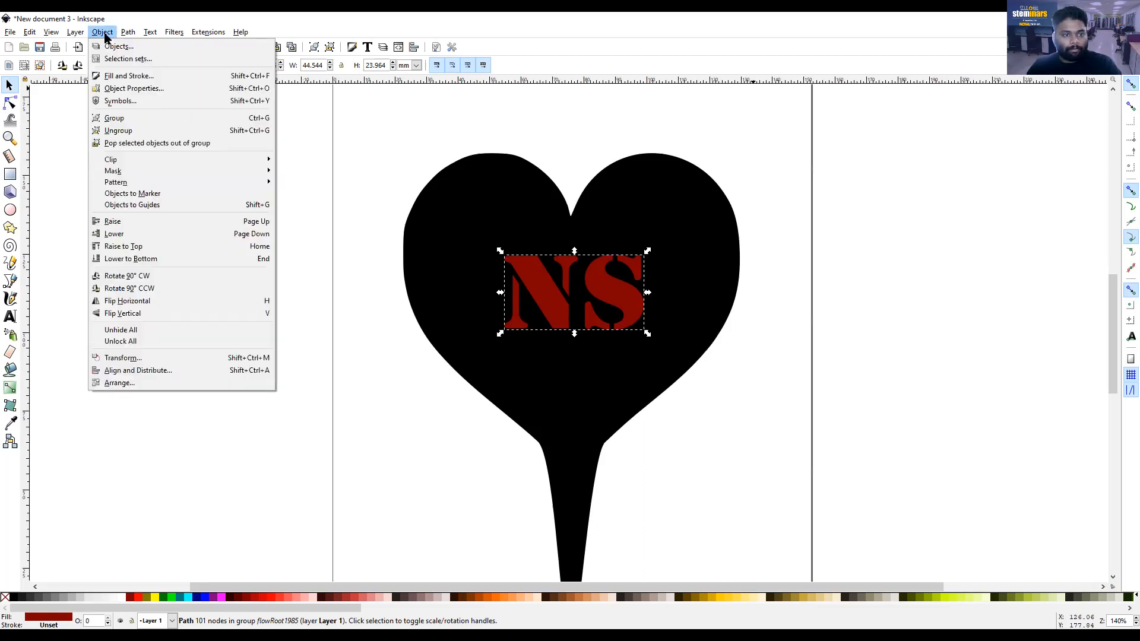
pyautogui.click(122, 76)
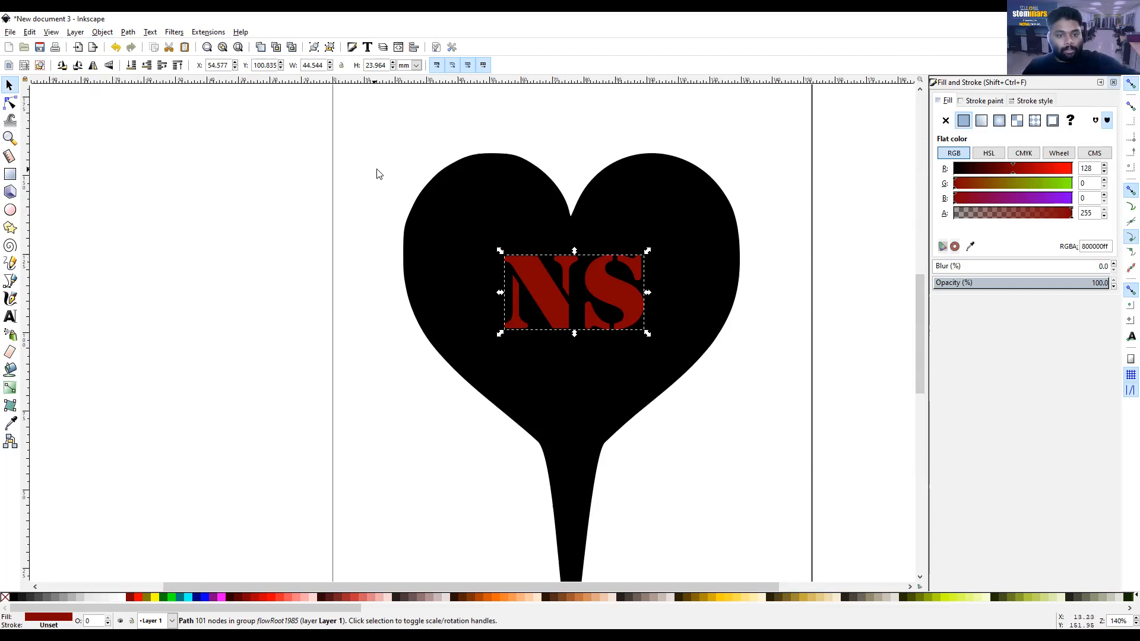
pyautogui.keyDown('shift'); pyautogui.click(514, 178); pyautogui.keyUp('shift')
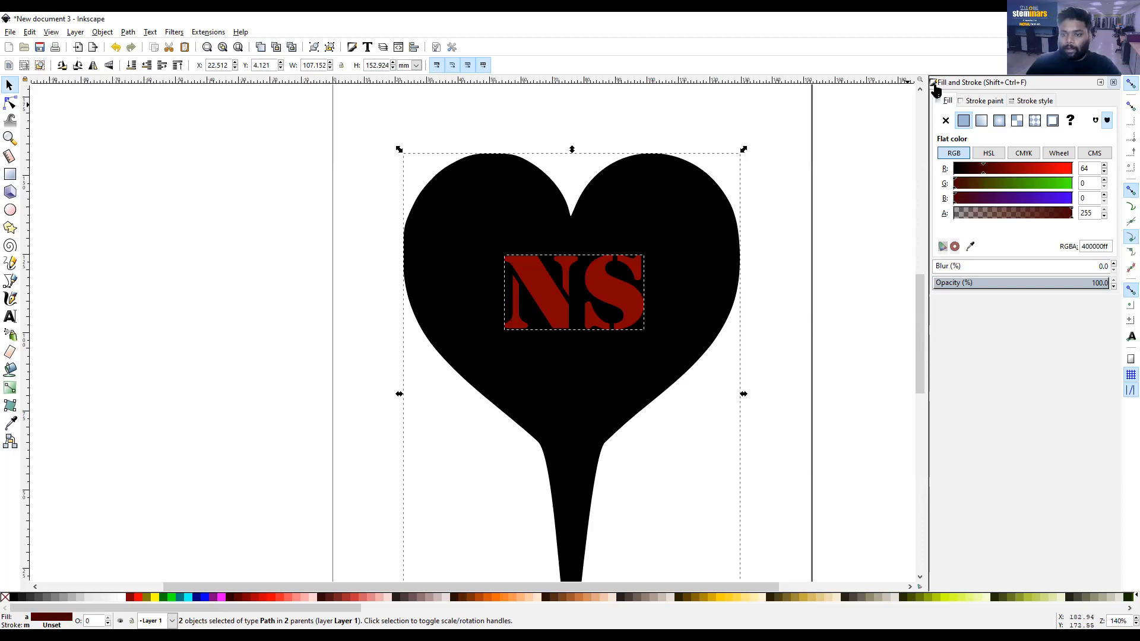
pyautogui.click(946, 122)
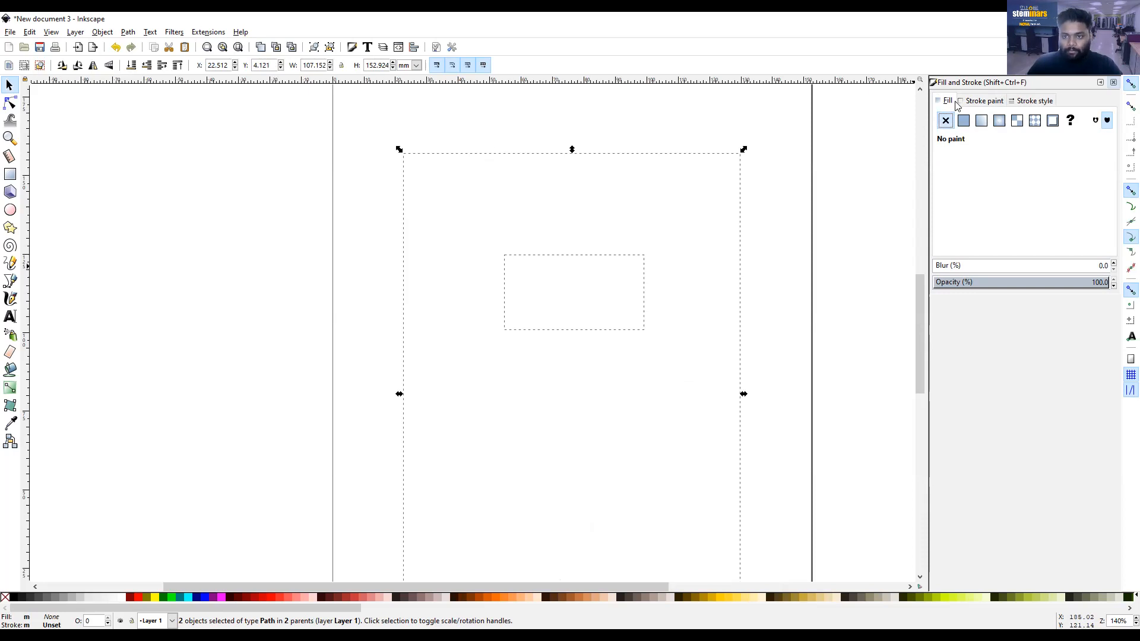
# Give the heart and NS paths a flat red stroke with RGBA value ff0000ff
pyautogui.click(992, 103)
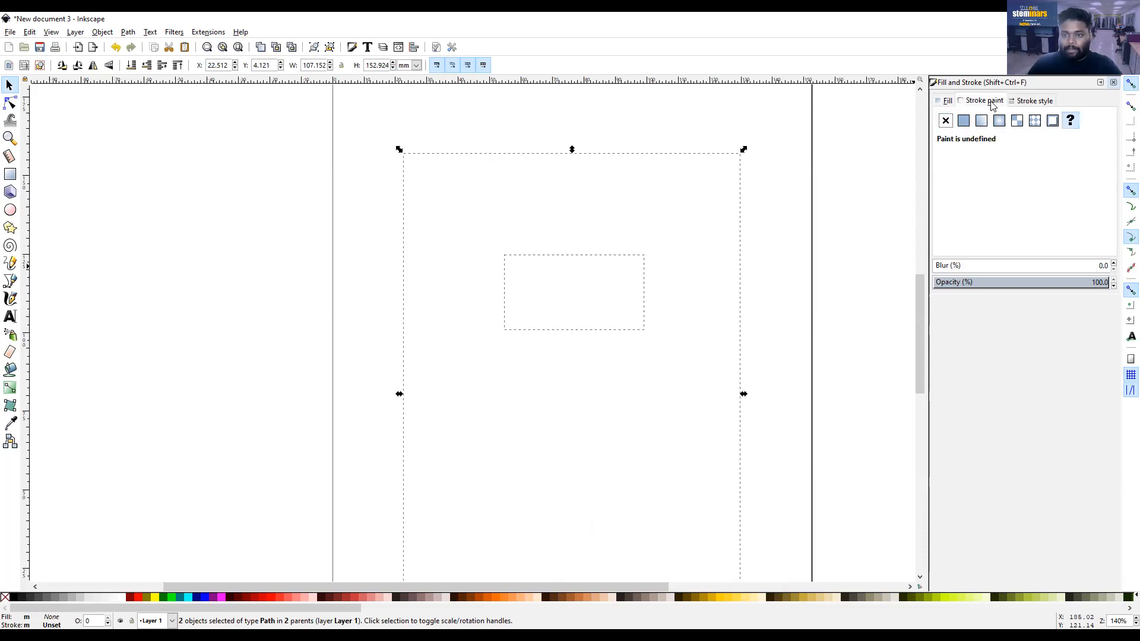
pyautogui.click(964, 123)
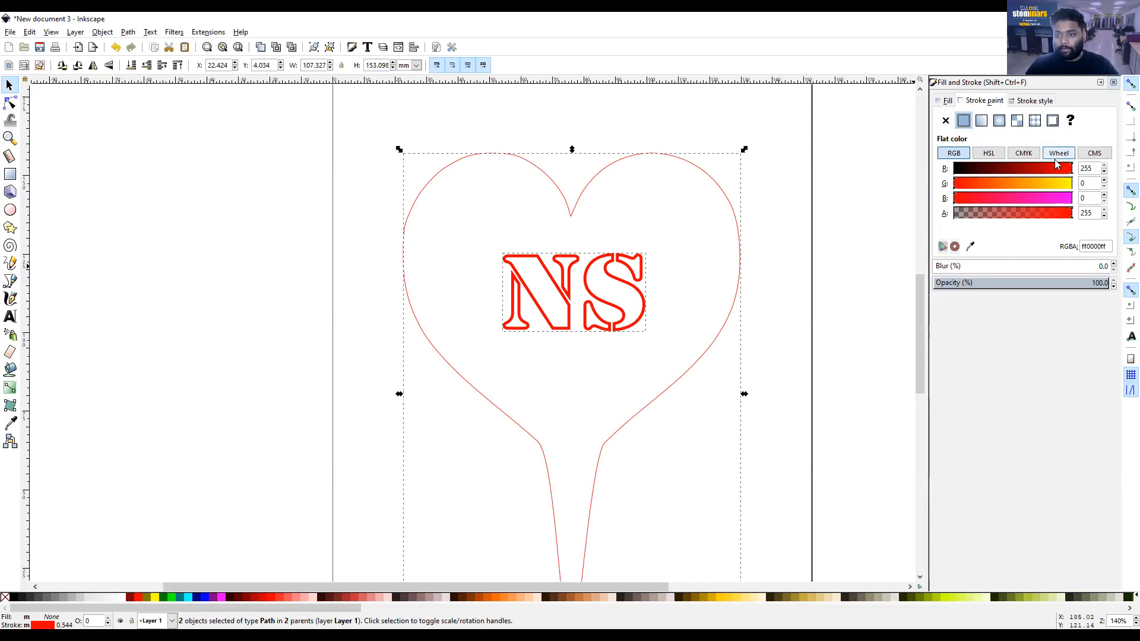
pyautogui.click(1094, 170)
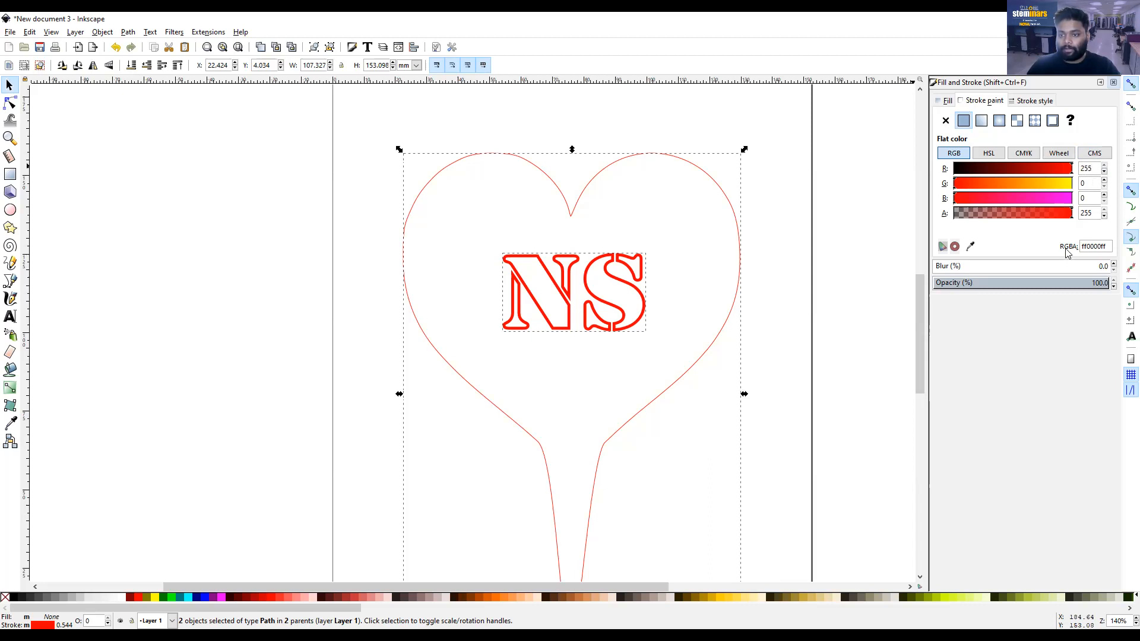
pyautogui.moveTo(1071, 170)
pyautogui.mouseDown()
pyautogui.moveTo(962, 172)
pyautogui.moveTo(1108, 173)
pyautogui.mouseUp()
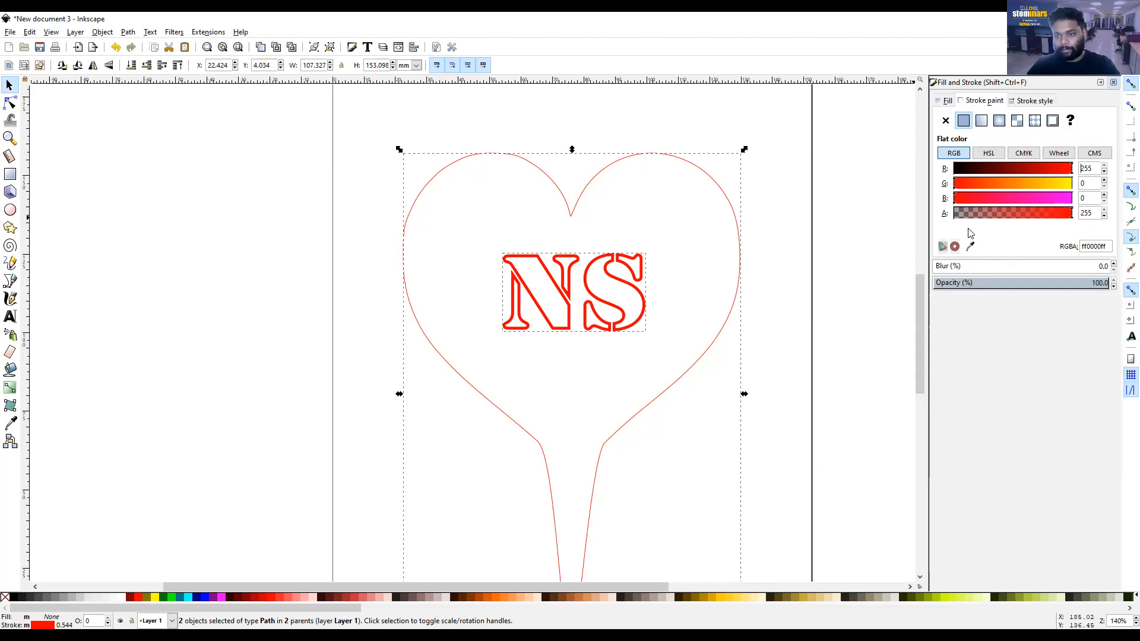
# Set the stroke width of the heart and NS paths to 0.1 mm
pyautogui.click(1034, 100)
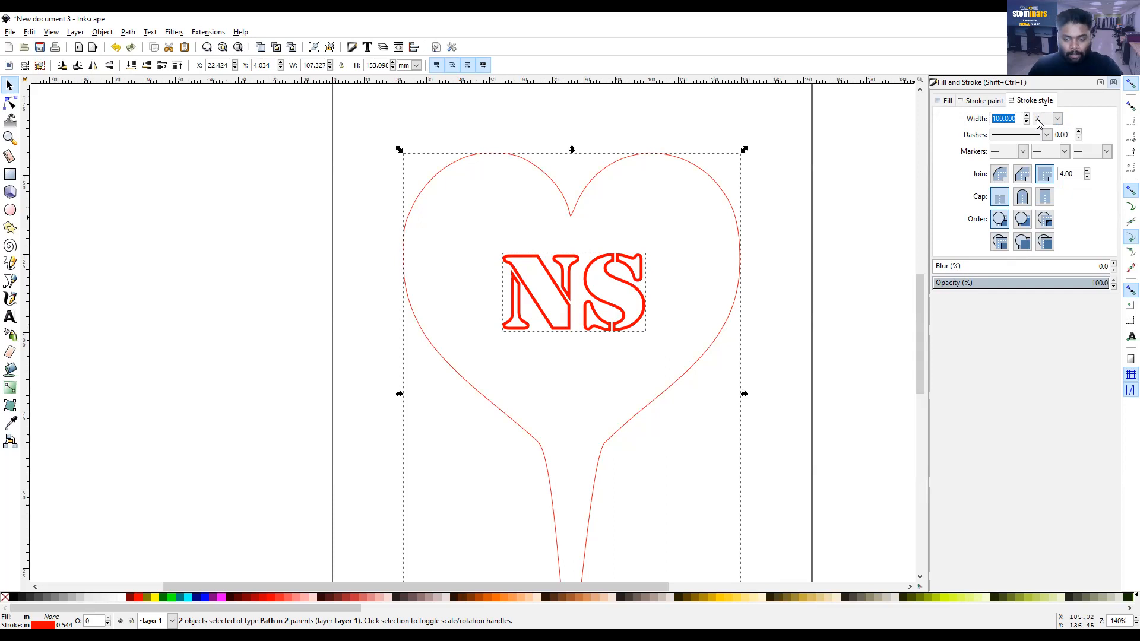
pyautogui.click(1058, 119)
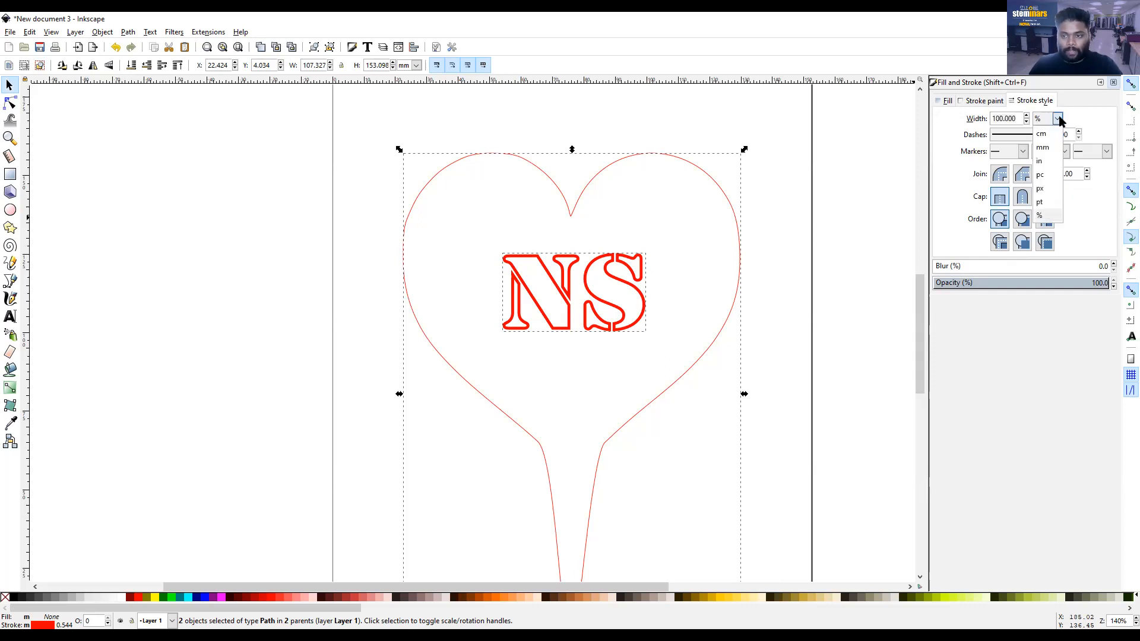
pyautogui.click(1059, 148)
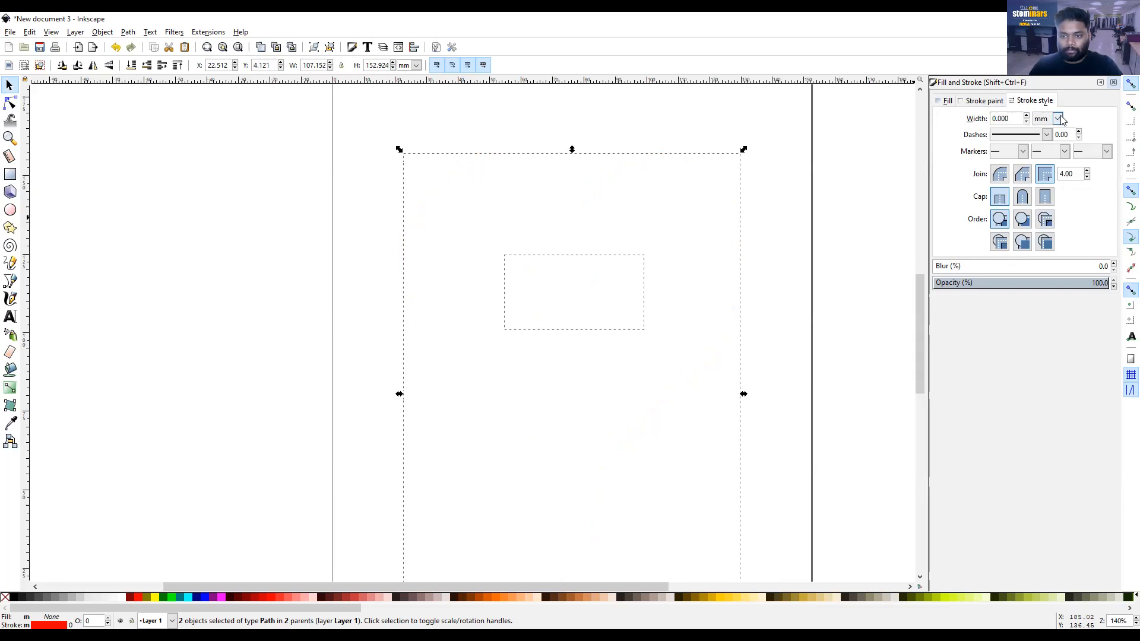
pyautogui.click(1013, 119)
pyautogui.press('BackSpace')
pyautogui.press('BackSpace')
pyautogui.press('BackSpace')
pyautogui.press('BackSpace')
pyautogui.press('BackSpace')
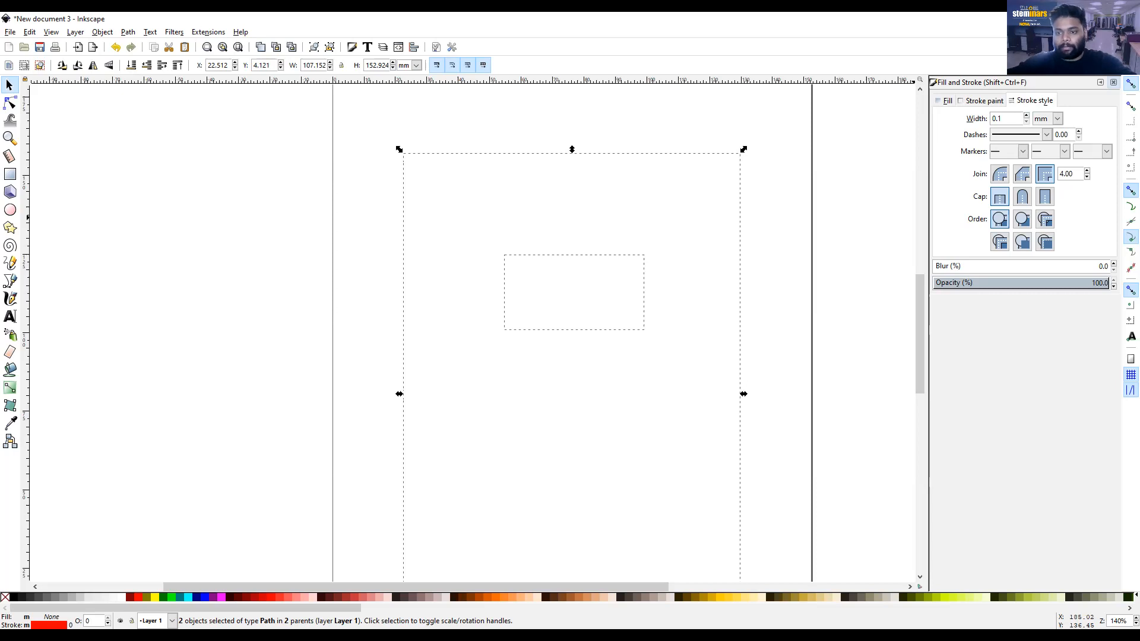
pyautogui.press('Return')
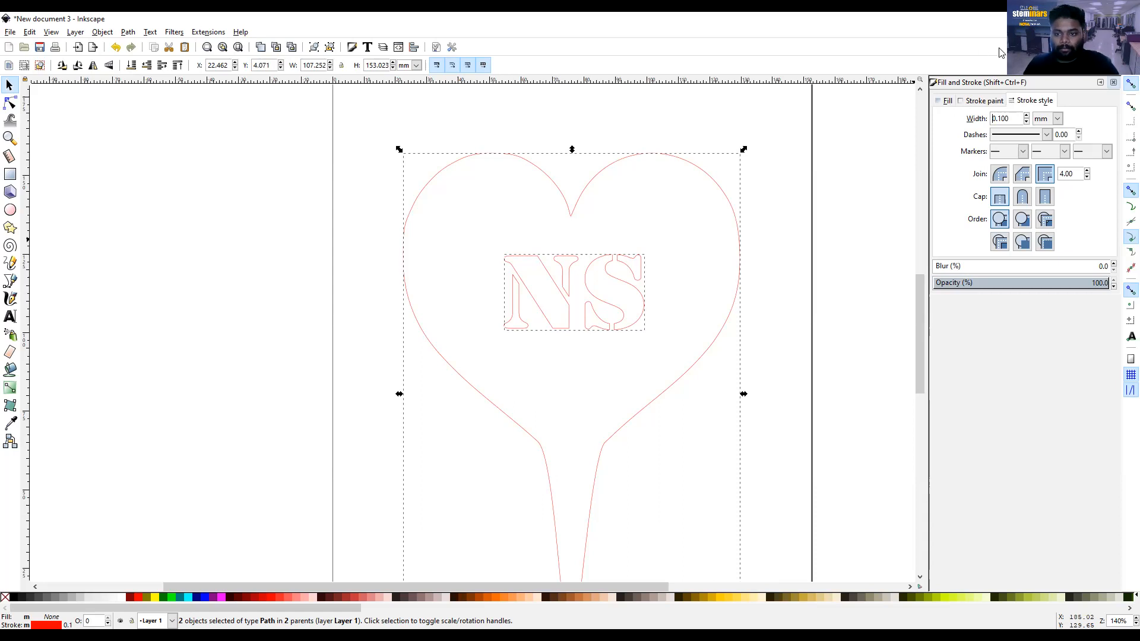
# Review the fill, stroke paint and stroke style settings of the selected heart and NS paths
pyautogui.click(947, 102)
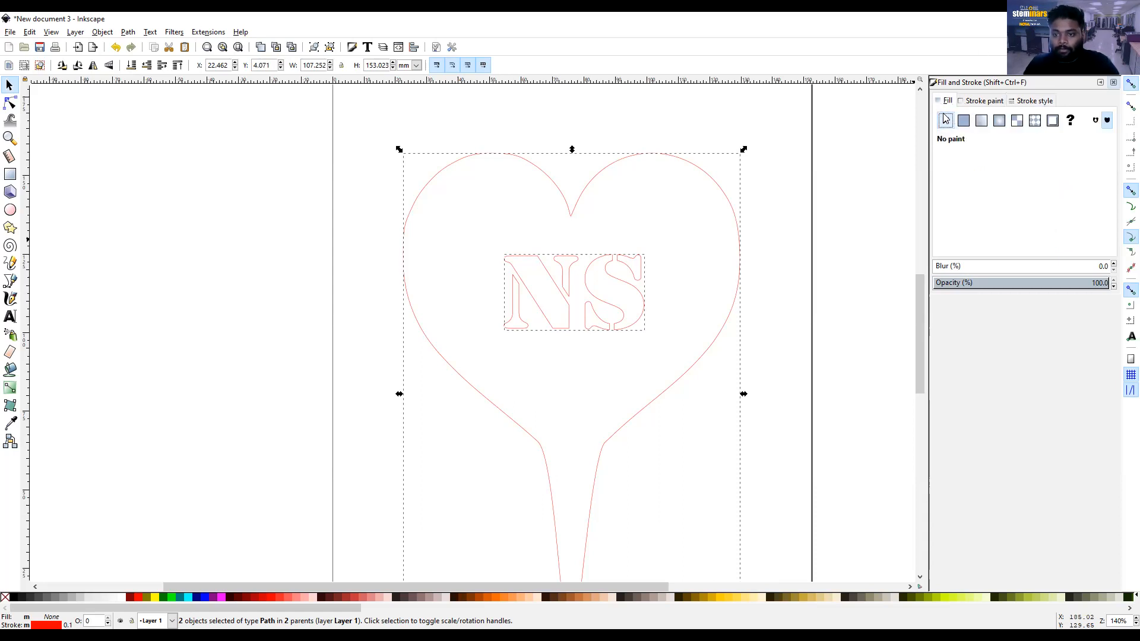
pyautogui.click(974, 102)
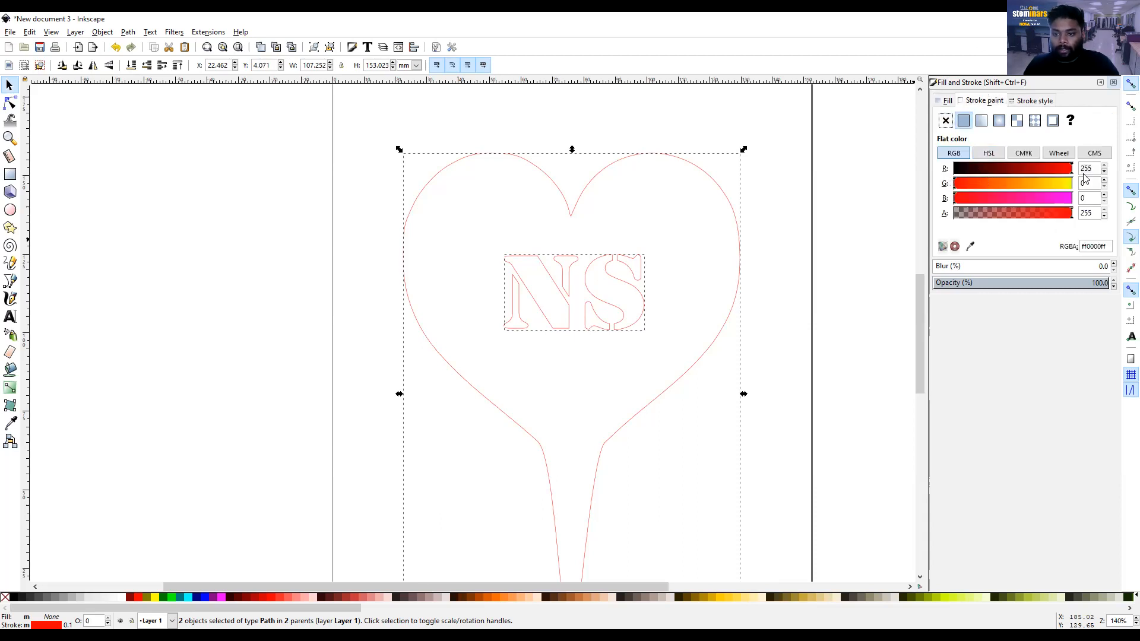
pyautogui.click(1035, 101)
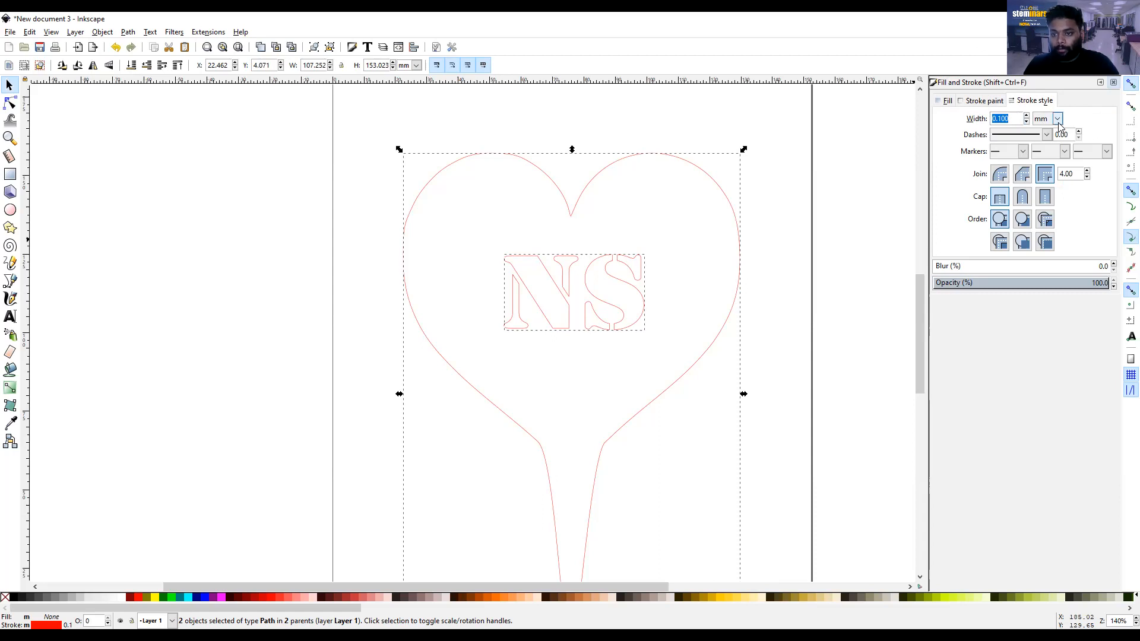
pyautogui.click(948, 101)
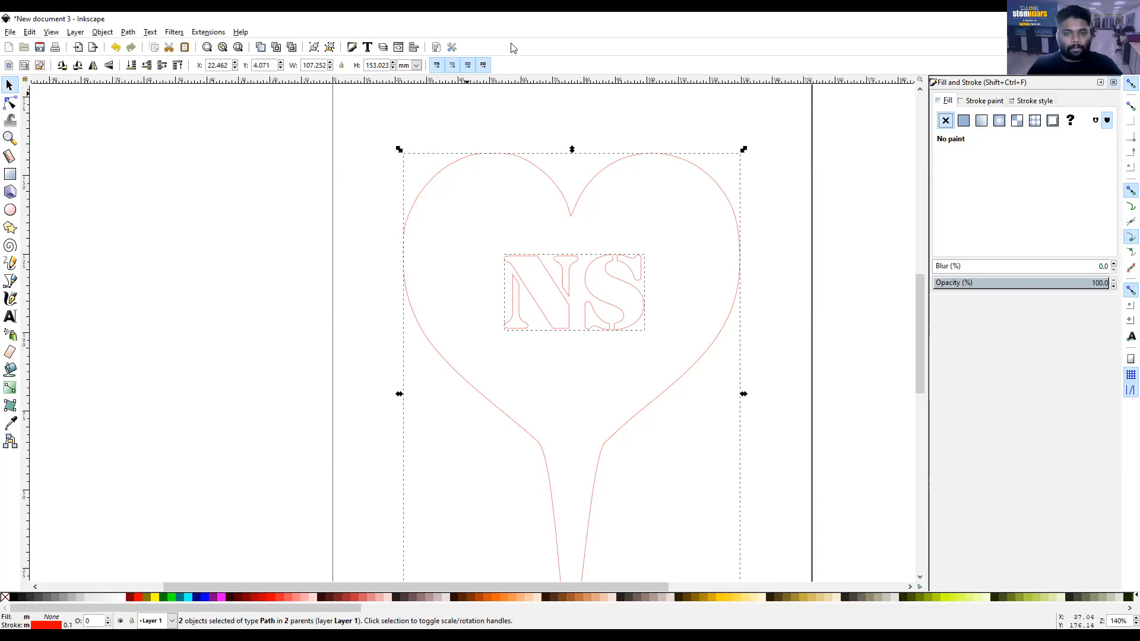
# Switch to the presentation showing the slide about using Inkscape to create designs
pyautogui.hotkey('alt', 'Tab')
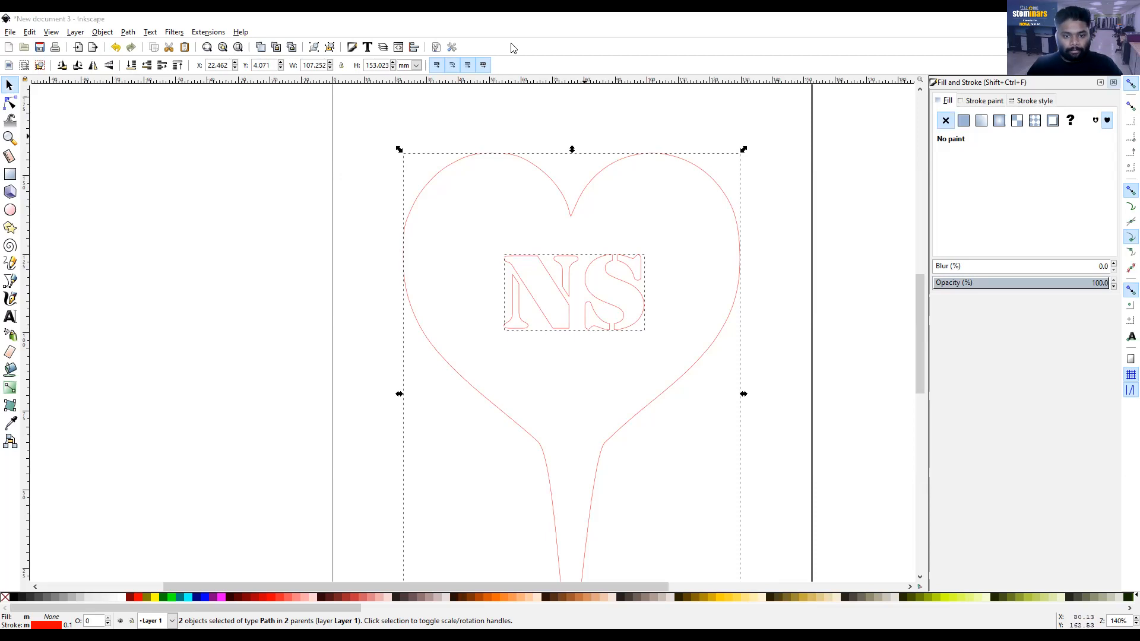
pyautogui.click(888, 493)
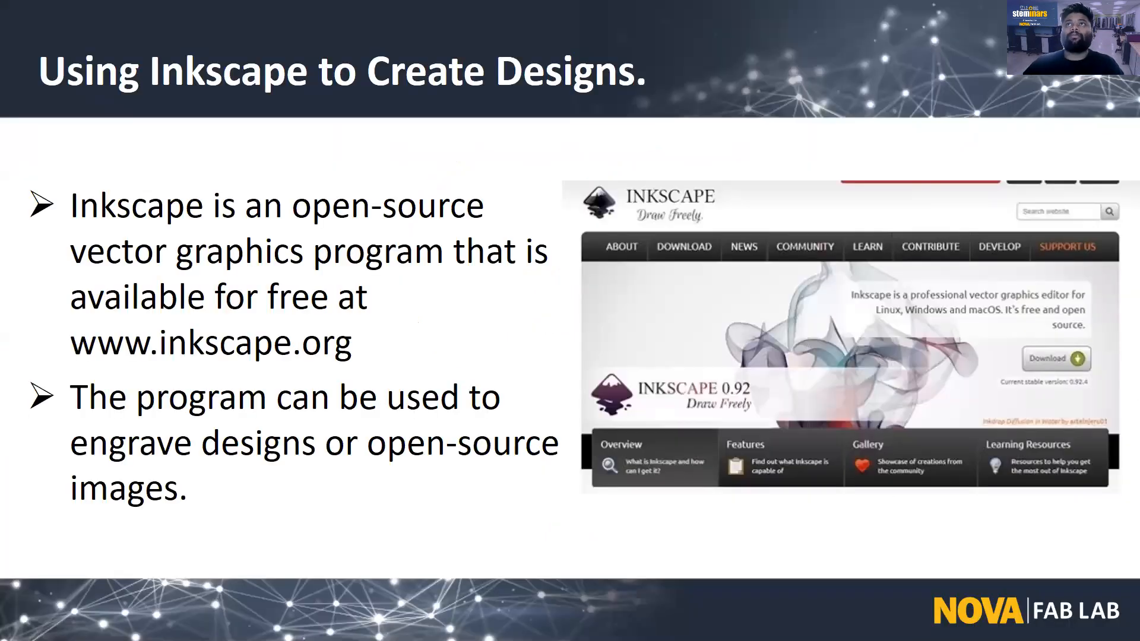